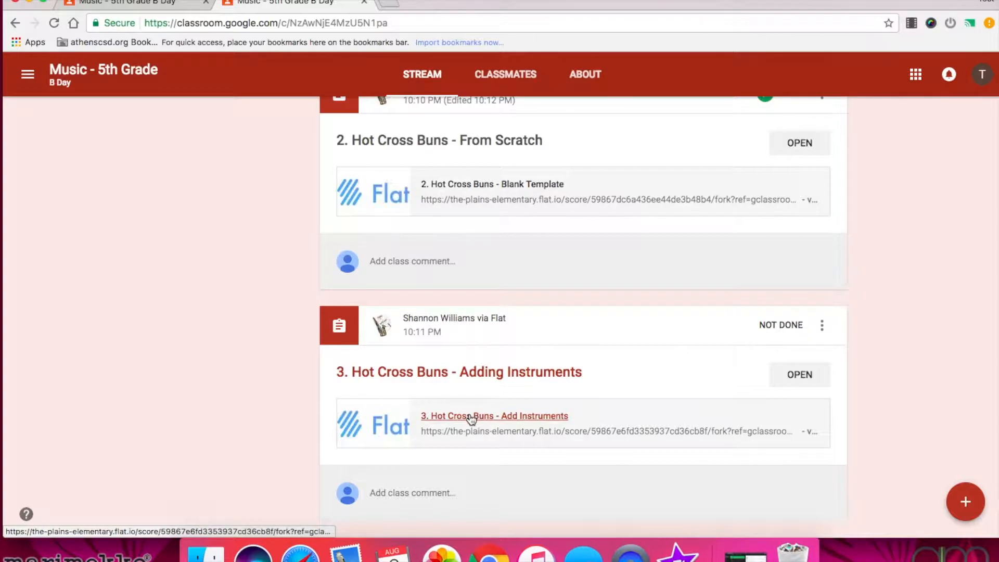
Step: Open the "3. Hot Cross Buns - Add Instruments" score from the class stream and add a Violin from the Strings group
left_click(471, 416)
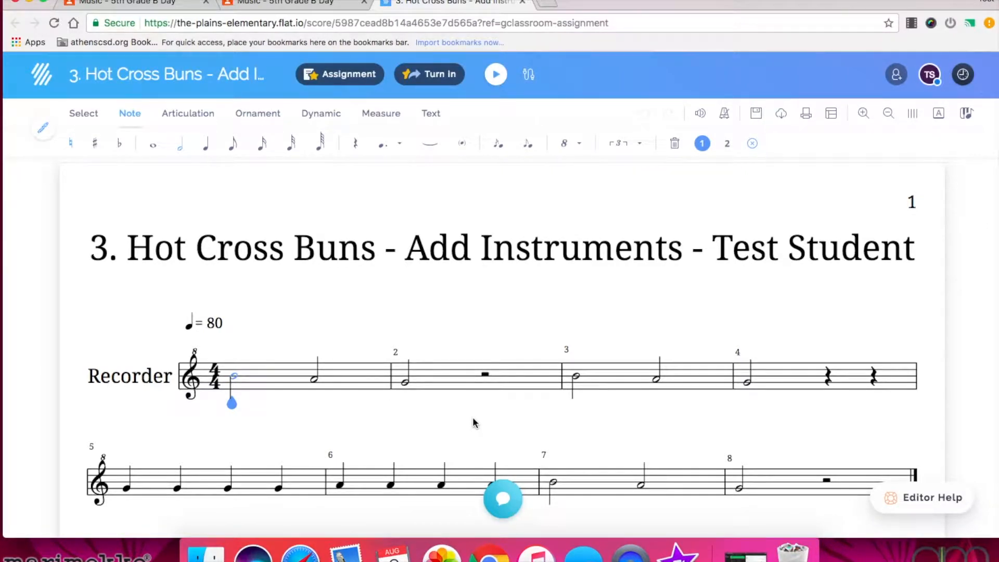
left_click(45, 129)
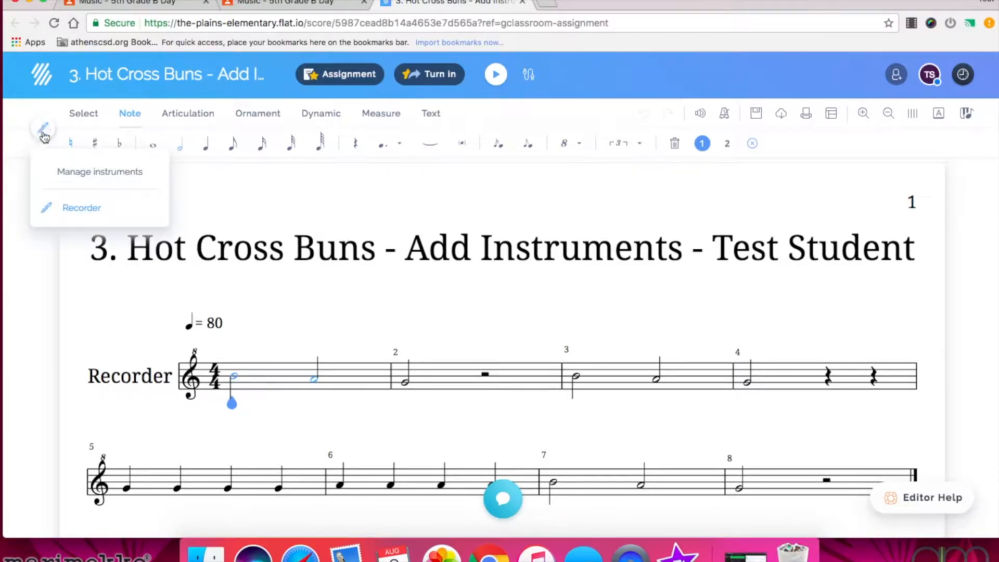
left_click(62, 176)
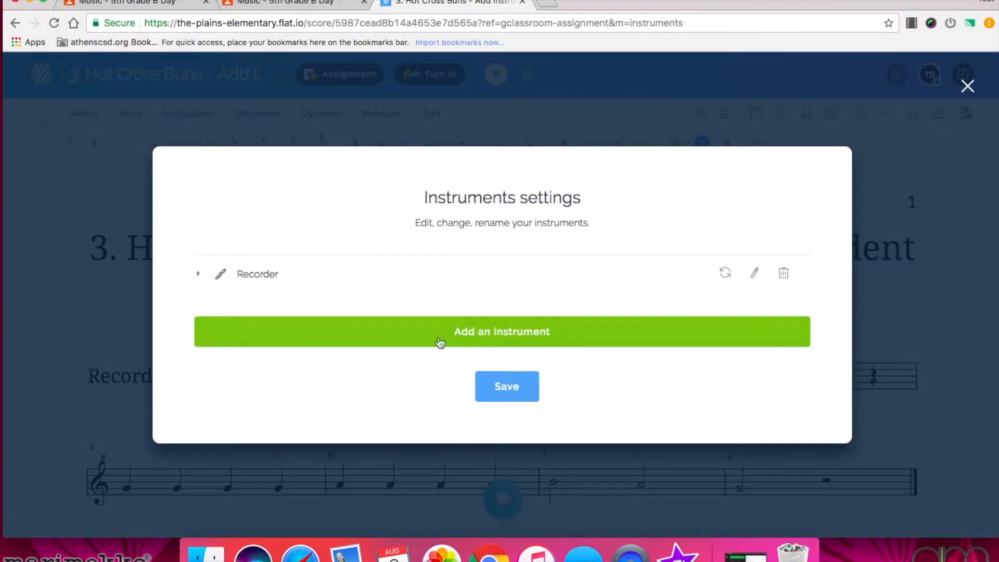
left_click(481, 334)
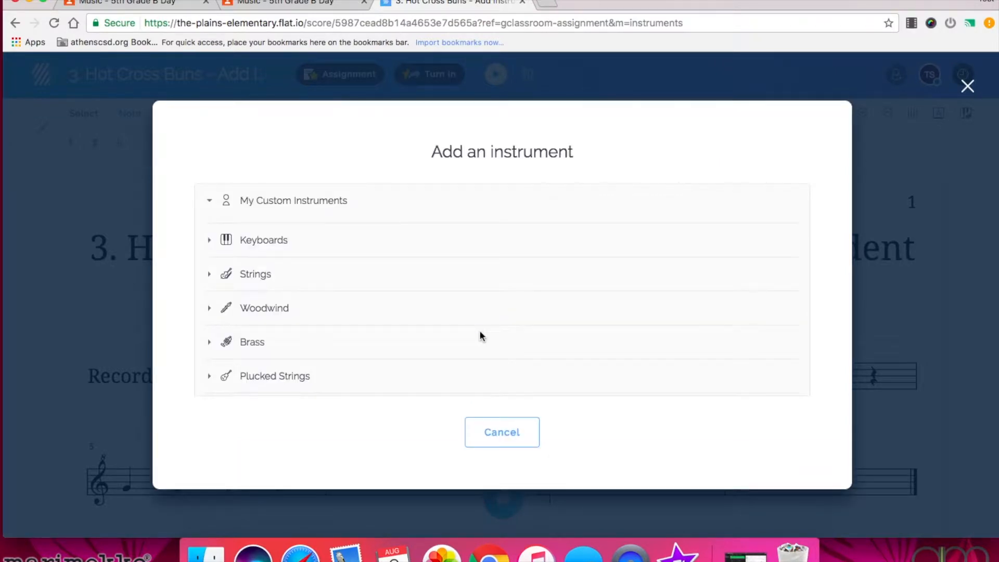
left_click(211, 275)
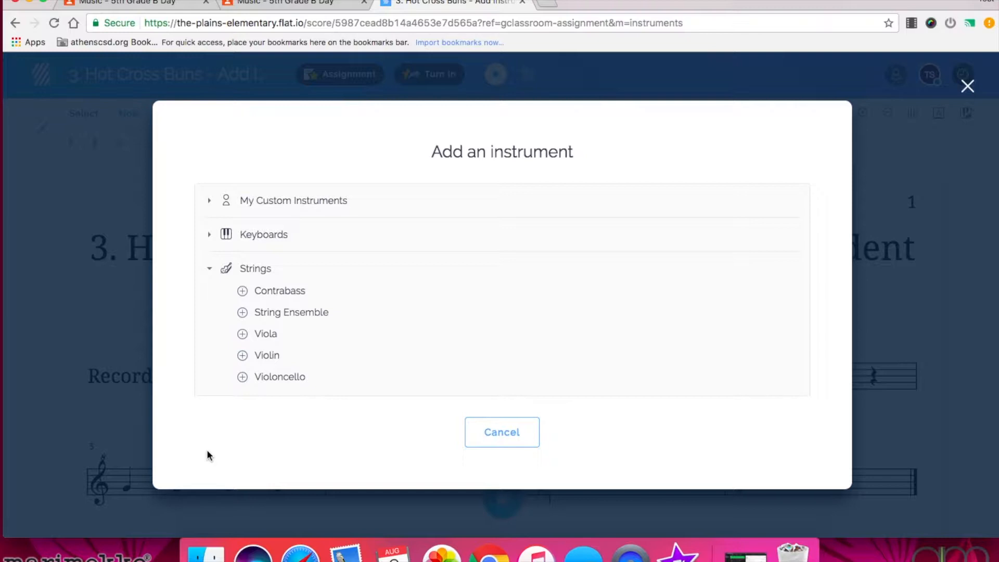
left_click(267, 358)
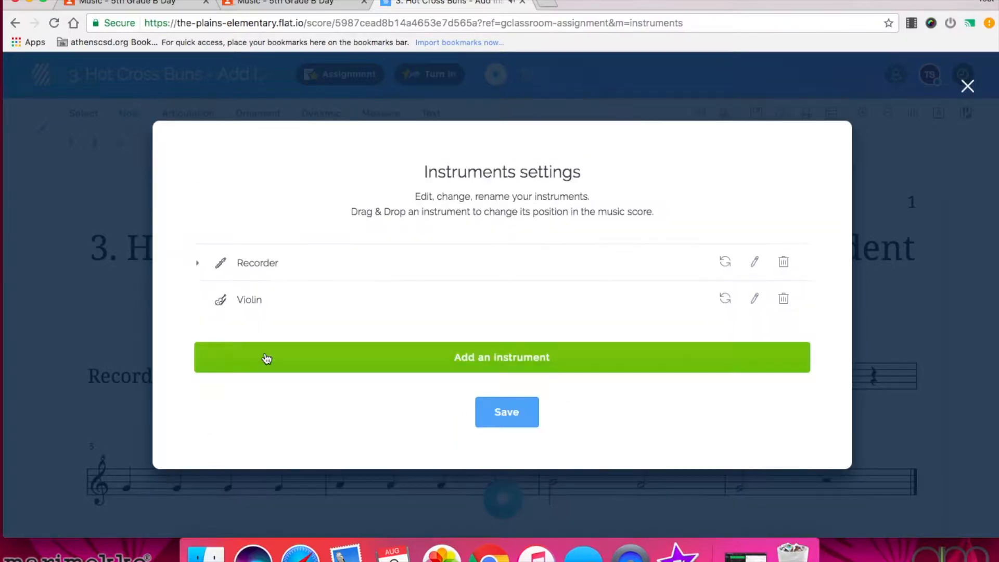
Step: Add a Trumpet from the Brass group to the score's instruments
left_click(462, 361)
scroll(267, 317, "down", 5)
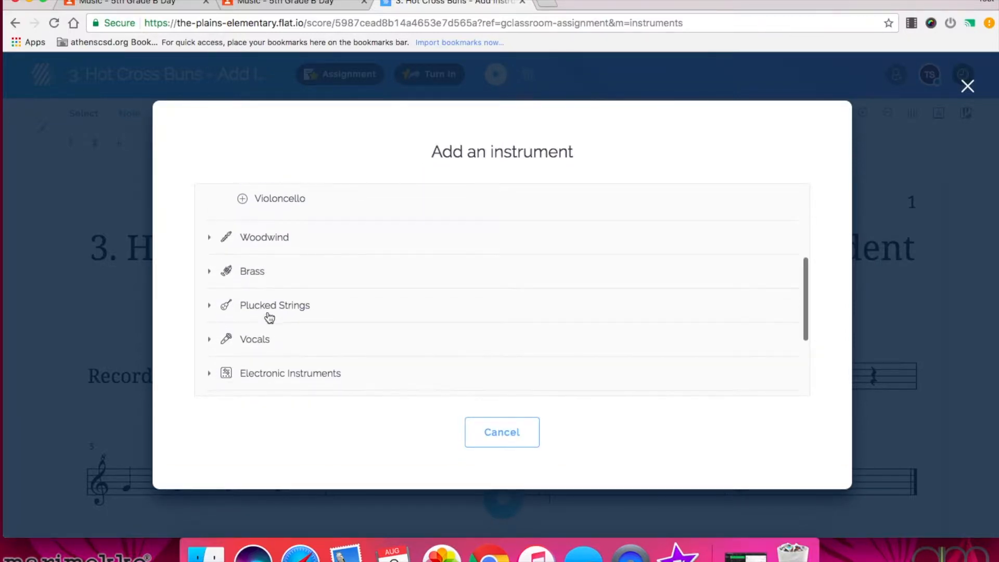
left_click(209, 271)
left_click(266, 354)
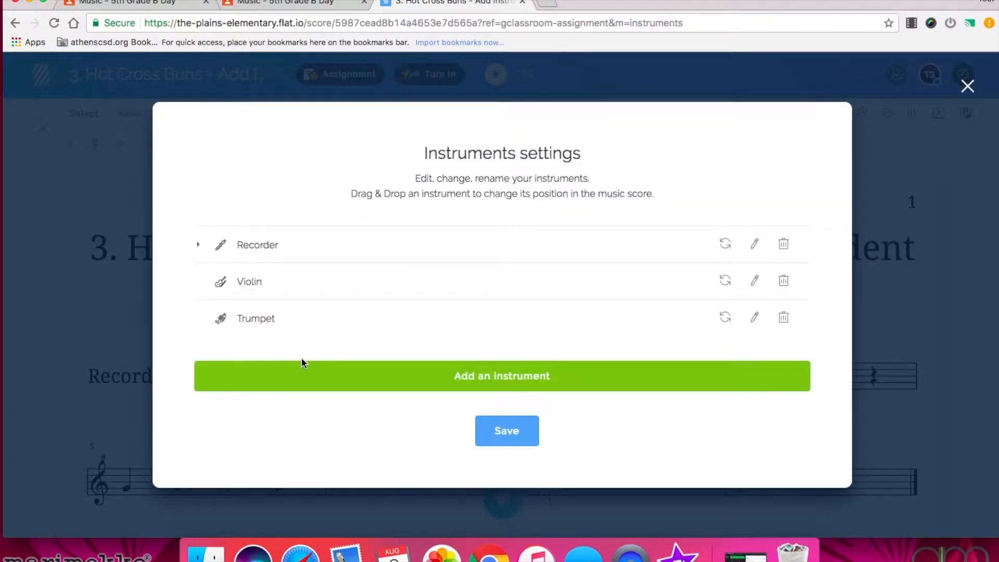
Step: Add a Banjo from the Plucked Strings group to the score's instruments
left_click(507, 391)
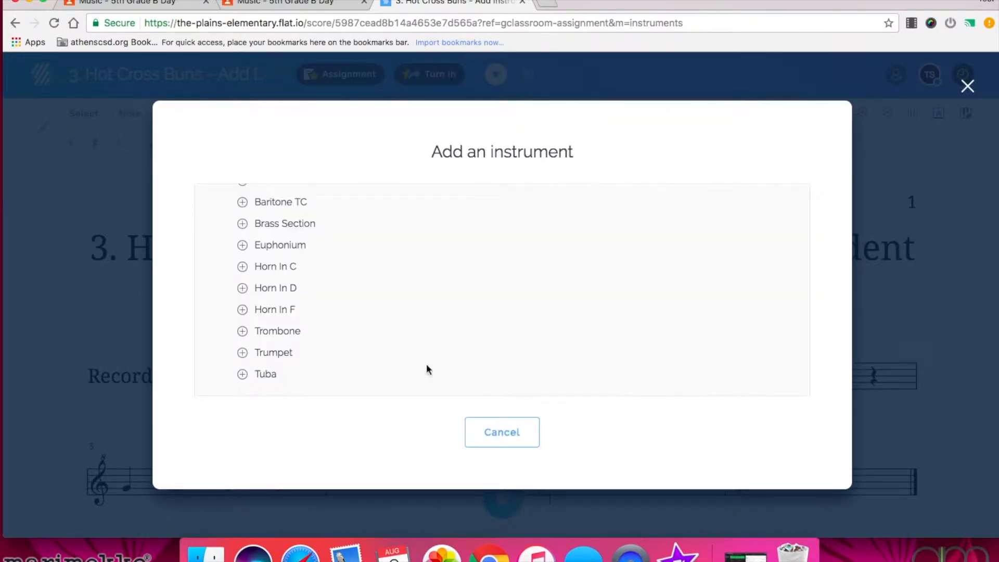
scroll(298, 323, "down", 3)
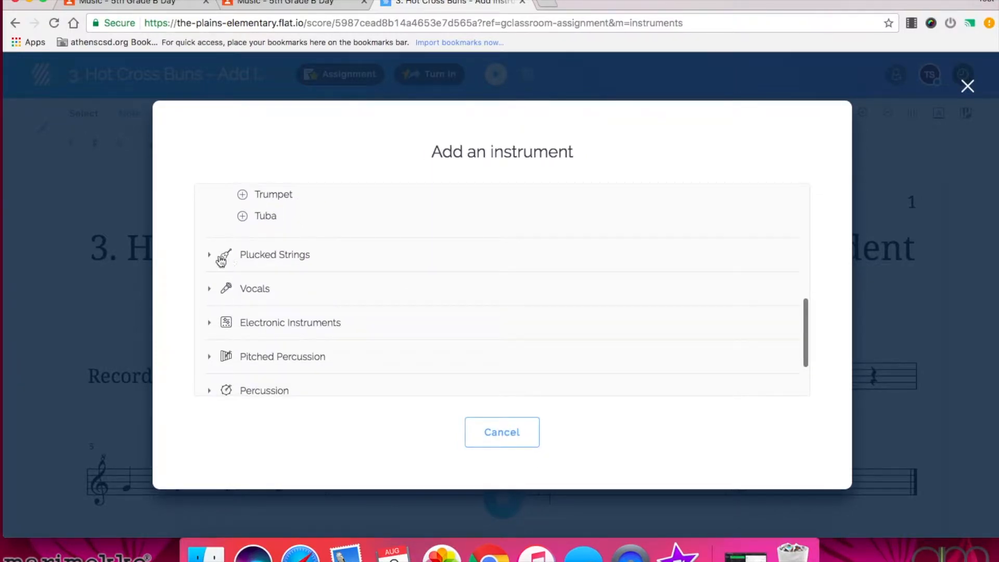
left_click(211, 257)
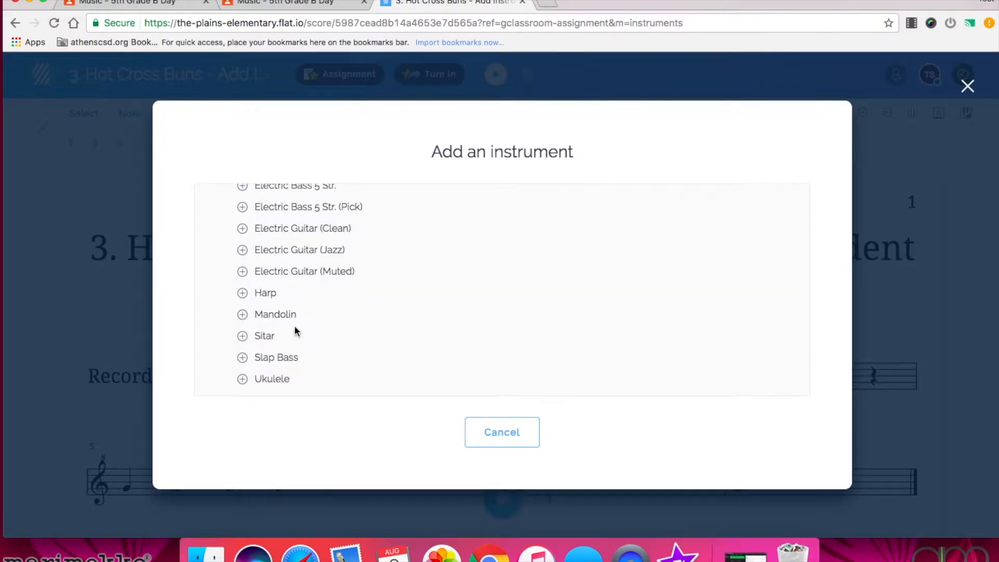
scroll(295, 329, "down", 1)
scroll(295, 329, "down", 1)
scroll(295, 330, "up", 5)
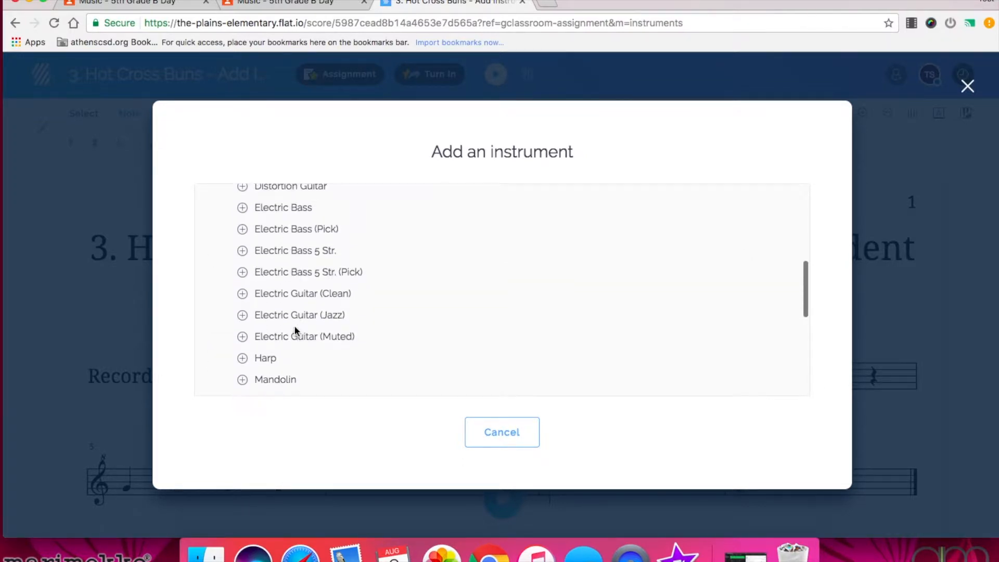
scroll(295, 330, "up", 1)
left_click(274, 257)
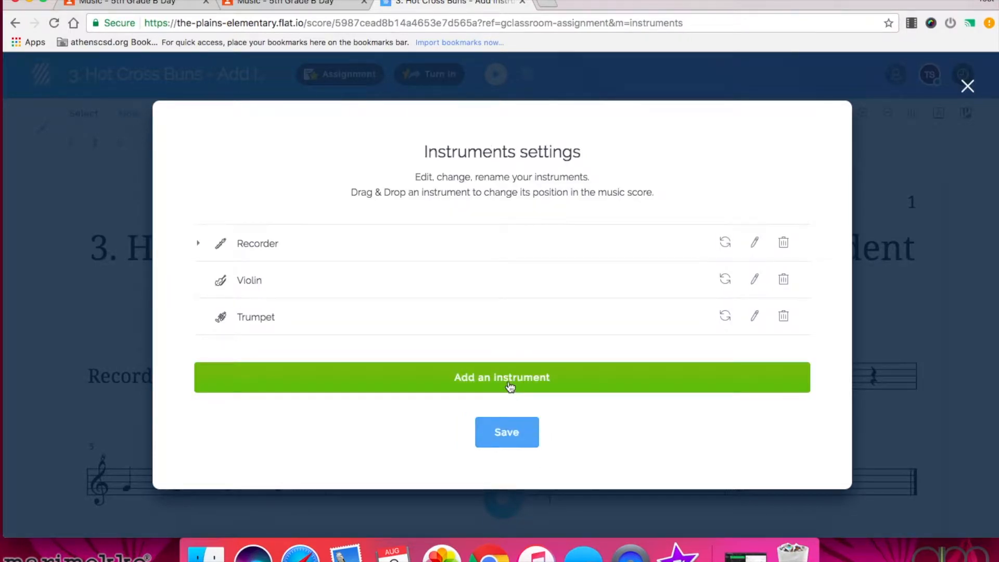
Step: Review the instrument list and save the instrument settings to the score
scroll(503, 301, "down", 2)
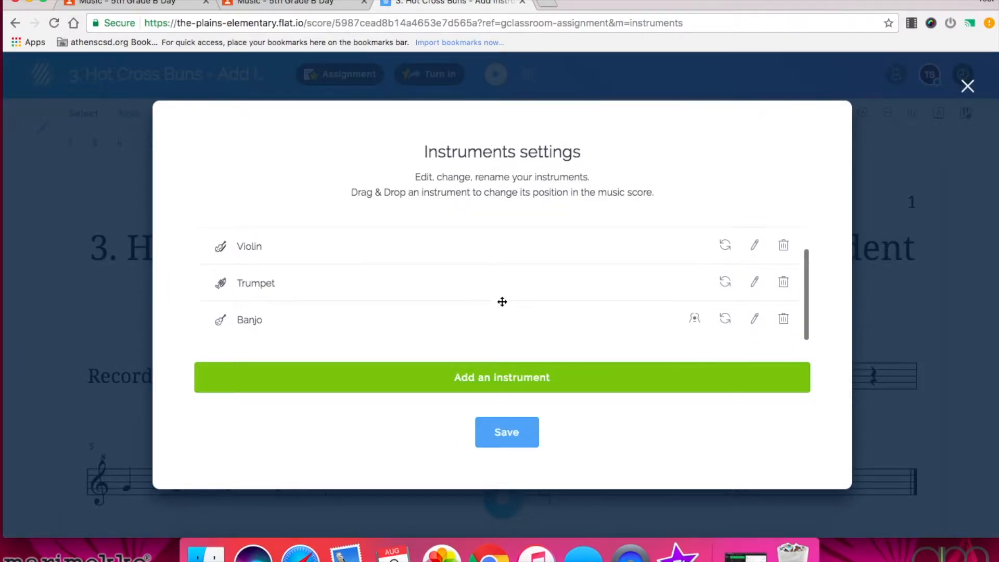
scroll(503, 302, "up", 2)
scroll(502, 302, "down", 2)
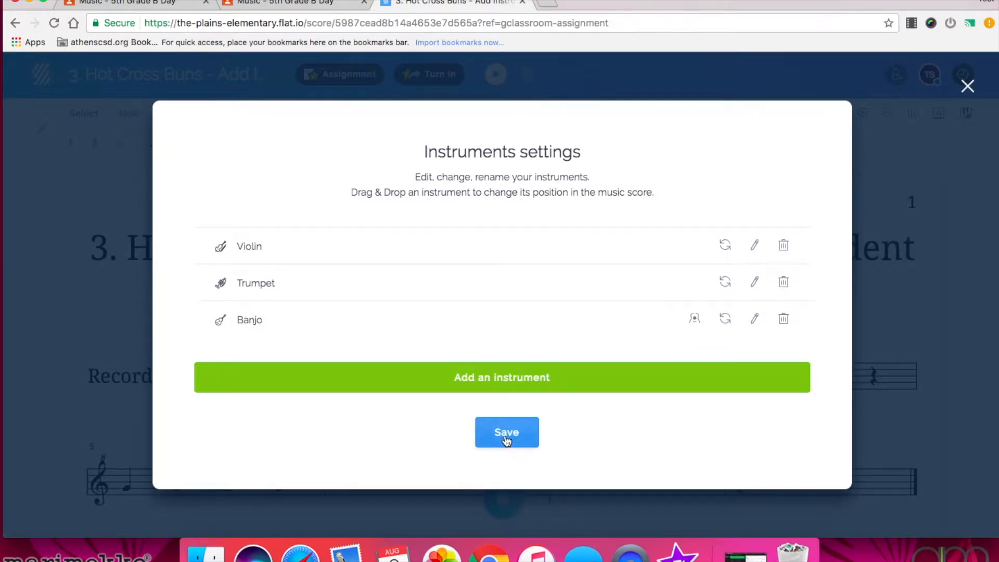
left_click(506, 441)
Step: Copy the Recorder part of measures 1 to 4, including the closing rests, into the Violin staff from measure 1
scroll(505, 440, "down", 3)
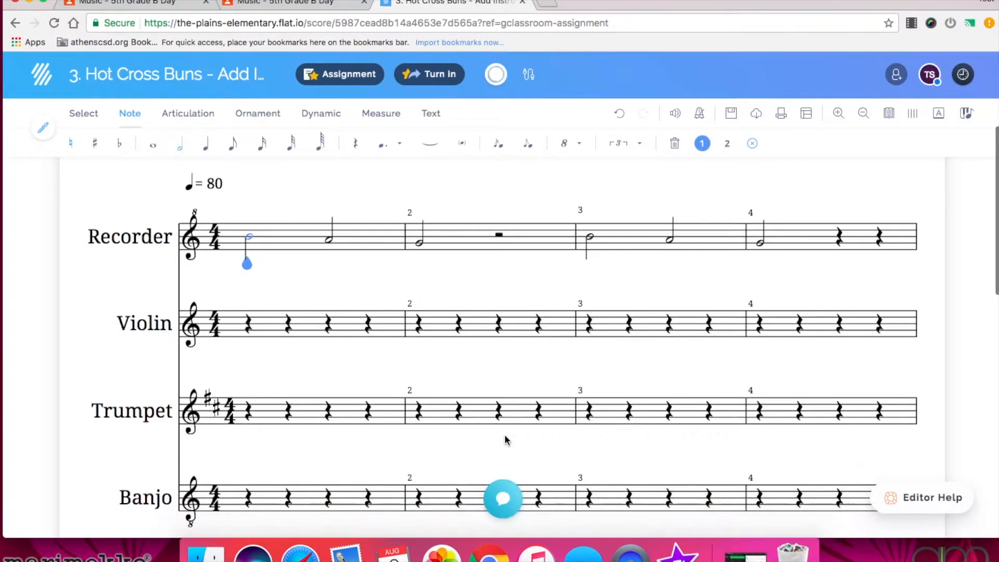
scroll(506, 441, "down", 1)
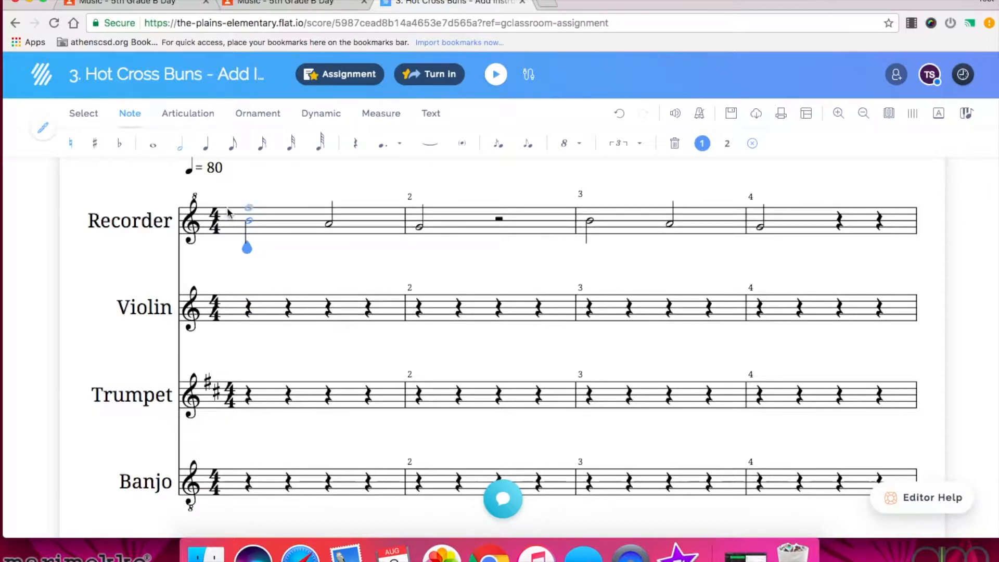
left_click_drag(241, 219, 877, 215)
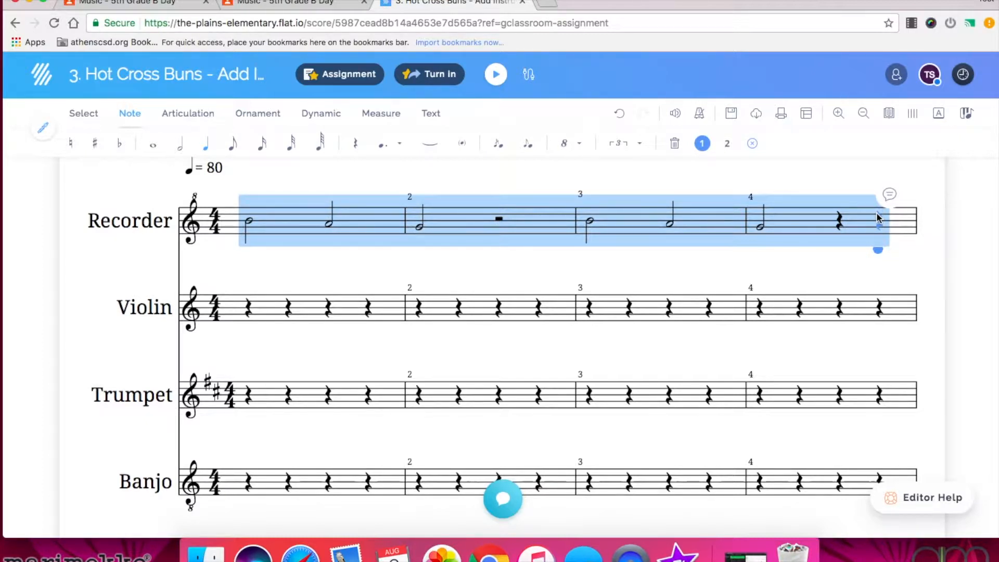
left_click(248, 312)
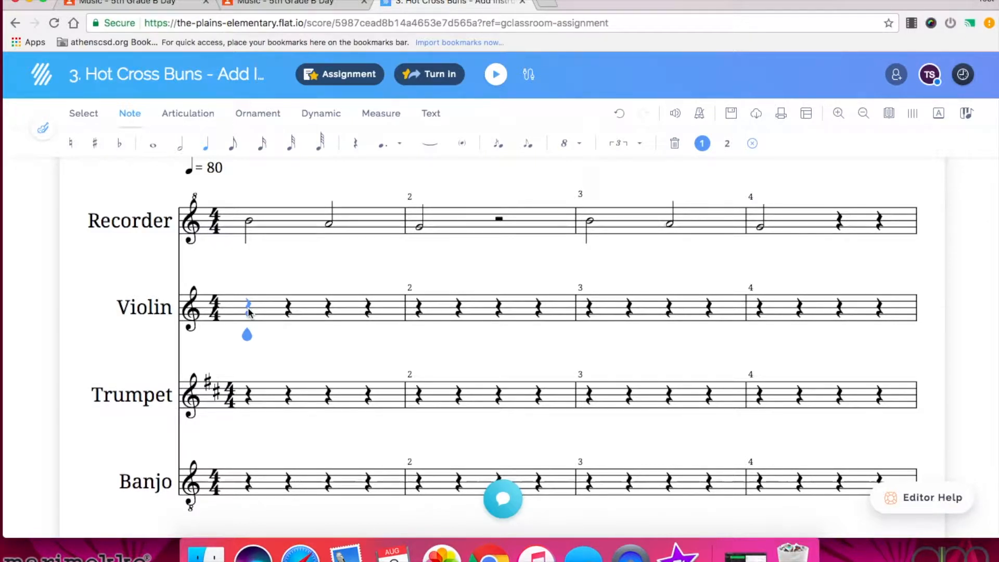
key("super+v")
Step: Transpose the Violin notes in measures 1 to 4 with Octave -1, Interval 0 and Perfect Unison
left_click(233, 284)
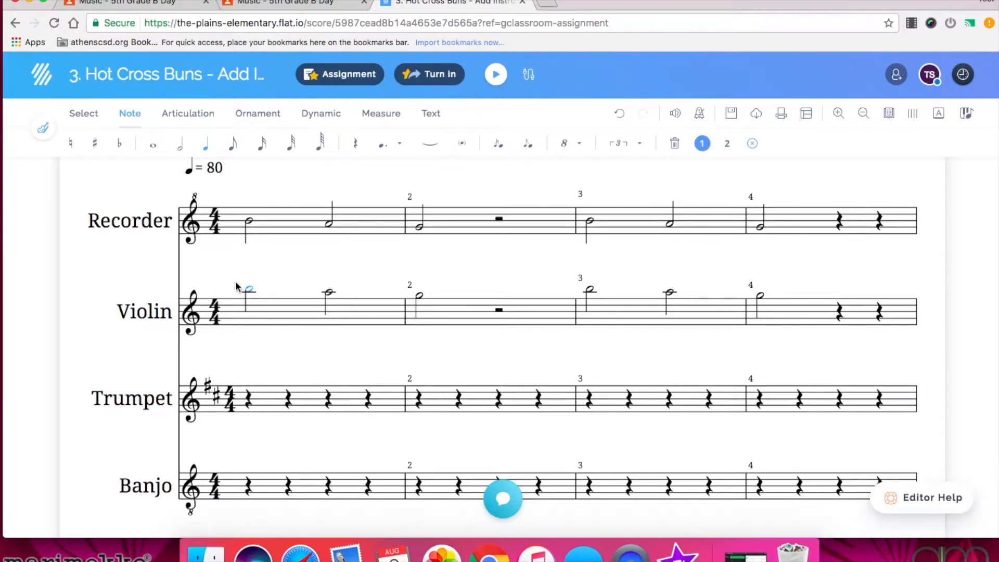
left_click_drag(235, 279, 781, 326)
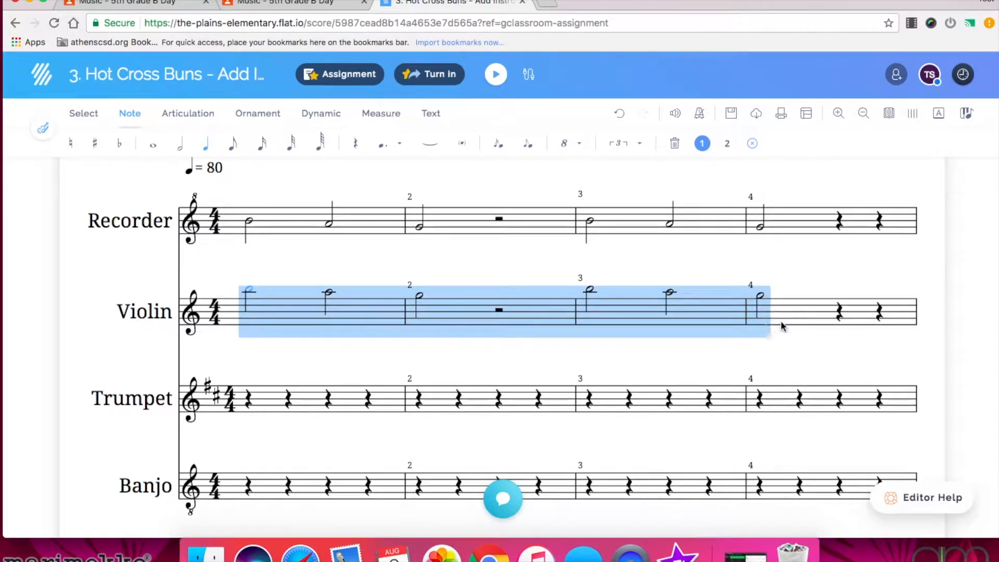
left_click(85, 113)
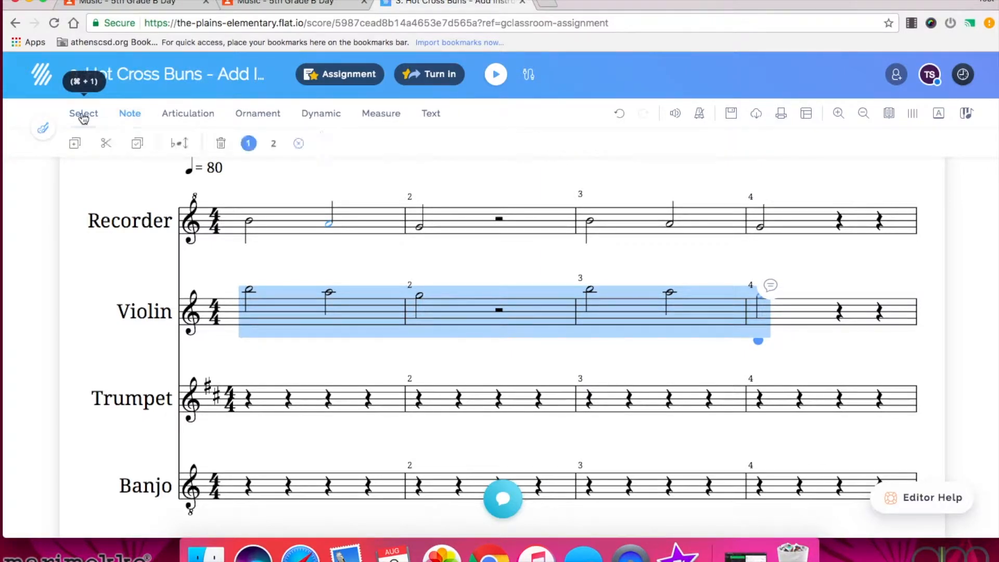
left_click(182, 144)
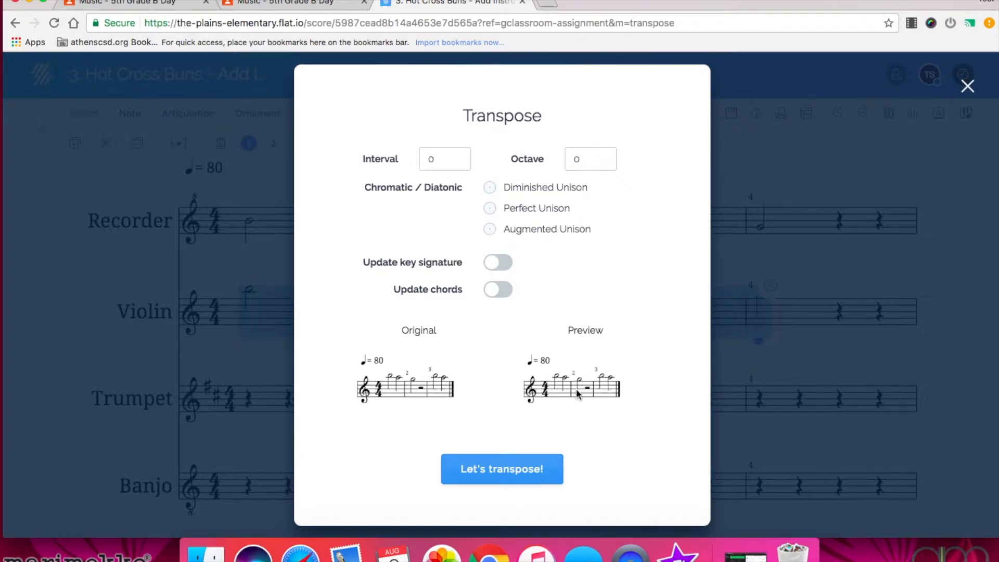
left_click(603, 162)
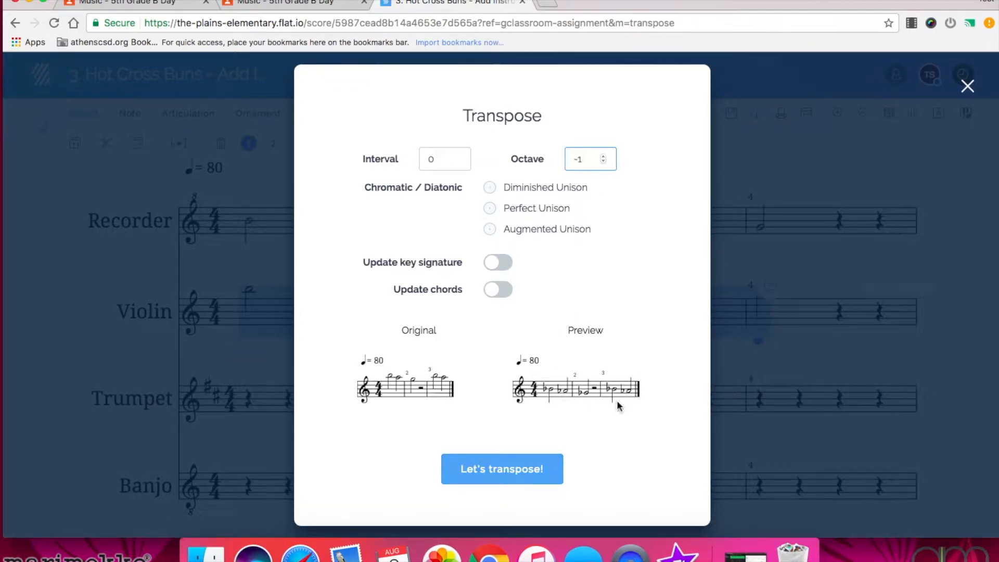
left_click(489, 208)
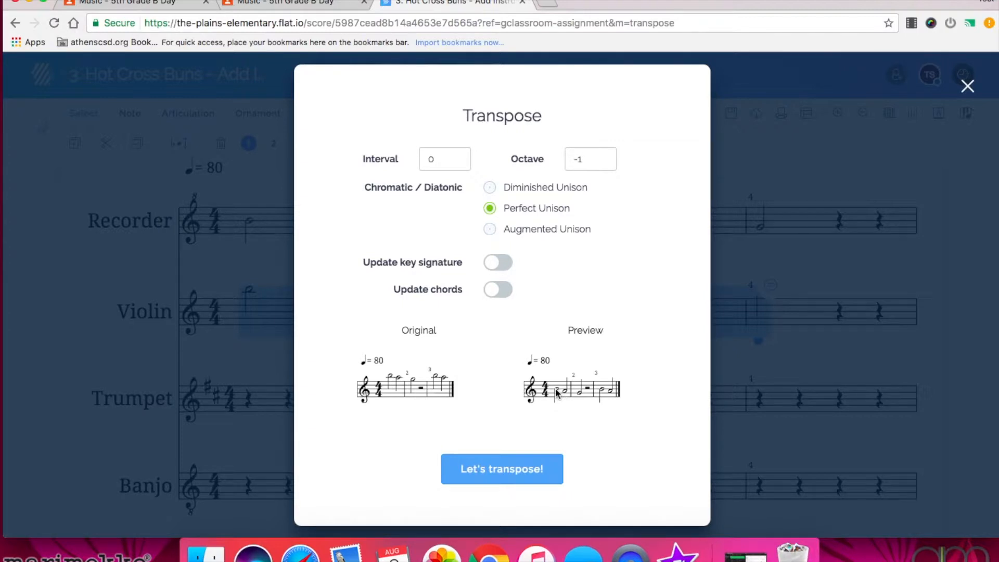
left_click(502, 469)
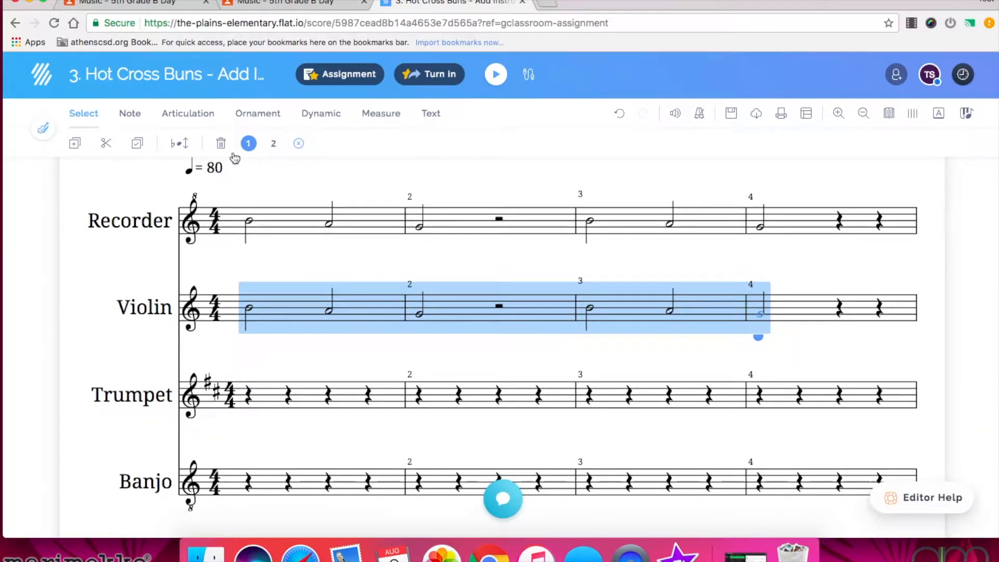
Step: Copy the Recorder melody from measure 1 through the first note of measure 4 into the Trumpet staff from measure 1
left_click_drag(233, 202, 789, 222)
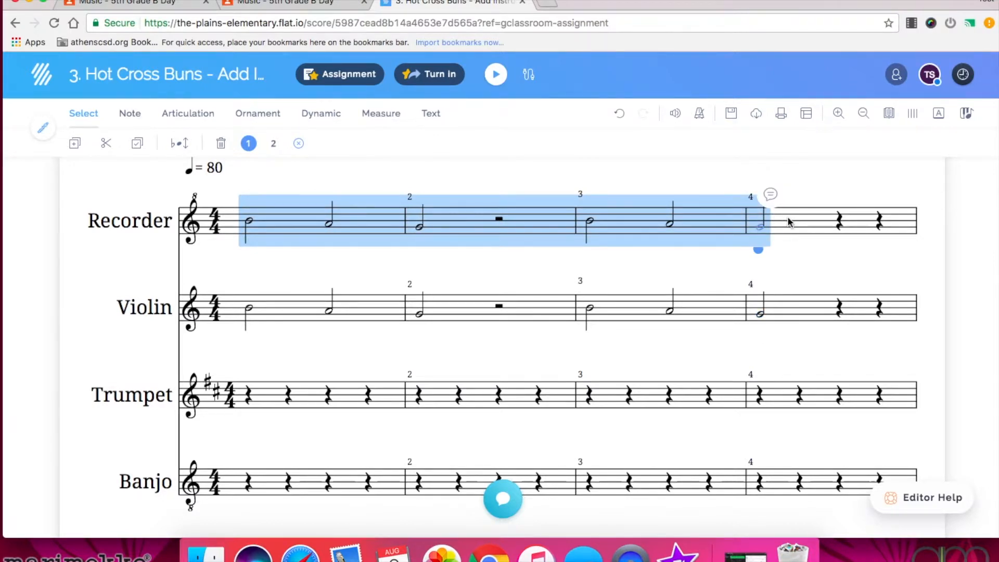
left_click(249, 399)
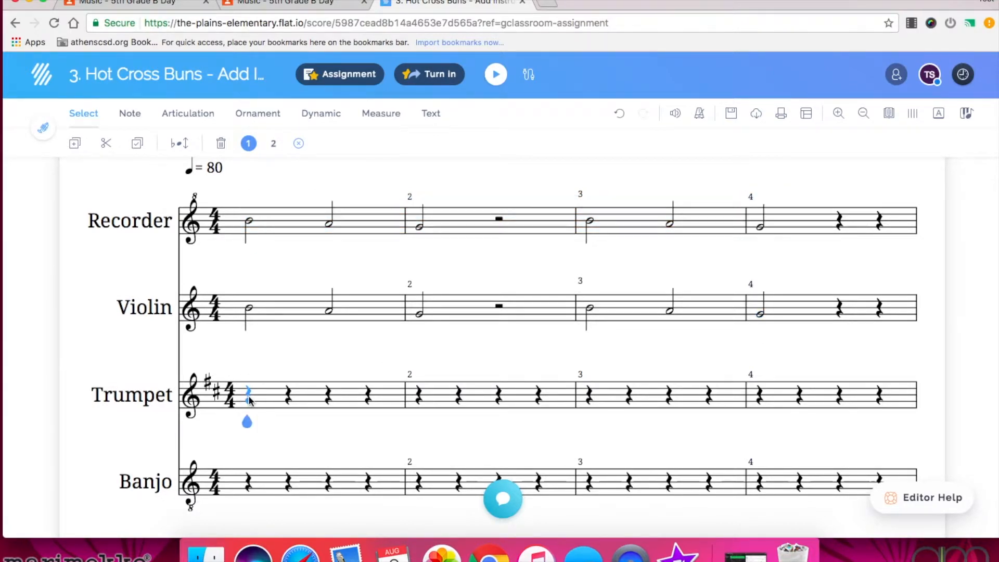
key("ctrl+v")
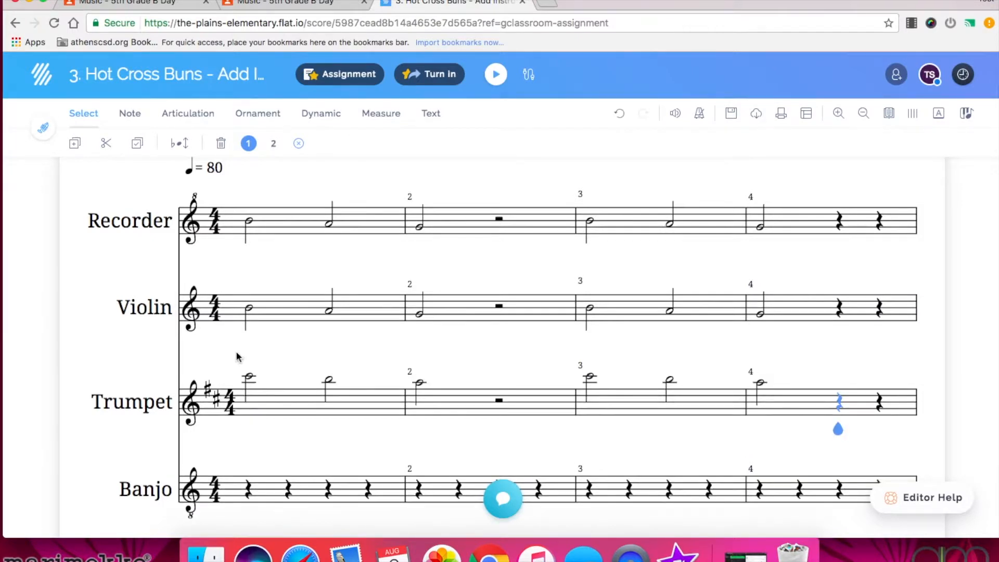
Step: Transpose the Trumpet notes in measures 1 to 4 with Octave -1, Interval 0 and Perfect Unison
left_click_drag(239, 363, 779, 402)
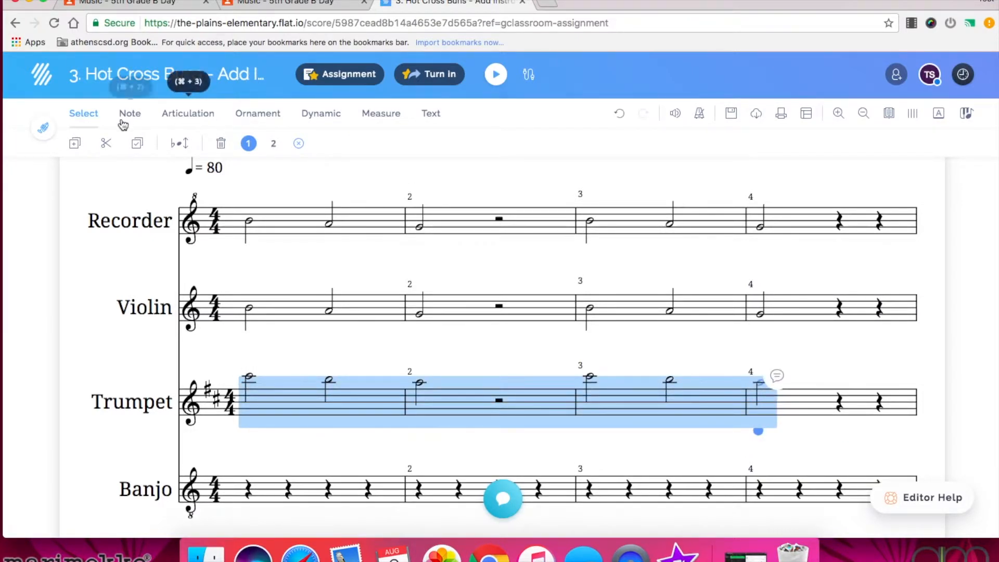
left_click(182, 151)
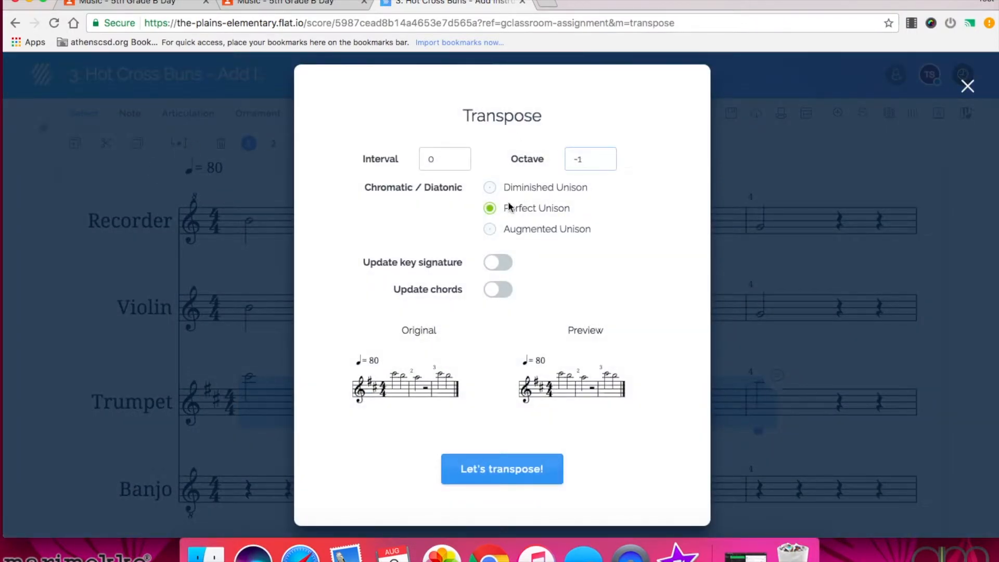
left_click(603, 162)
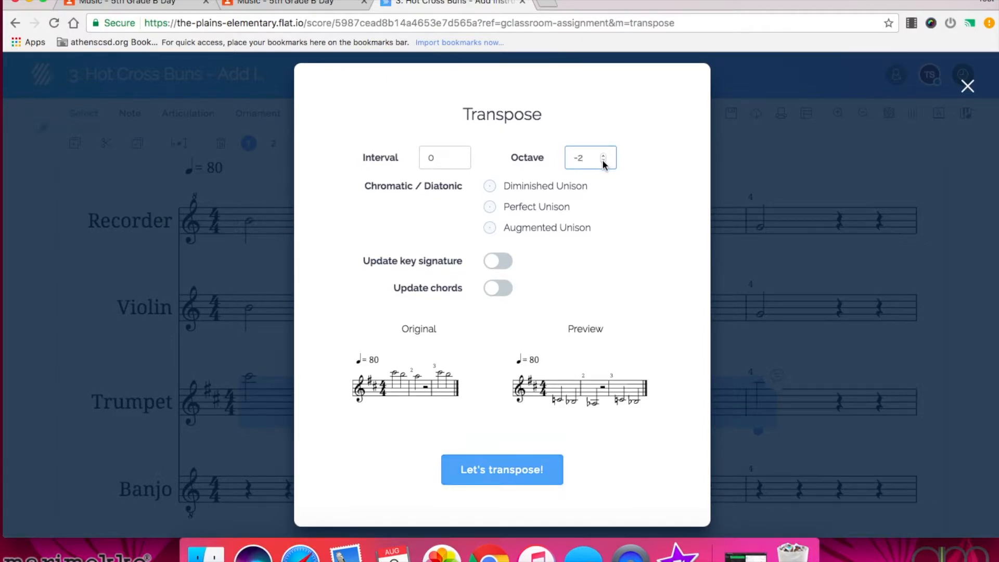
left_click(604, 156)
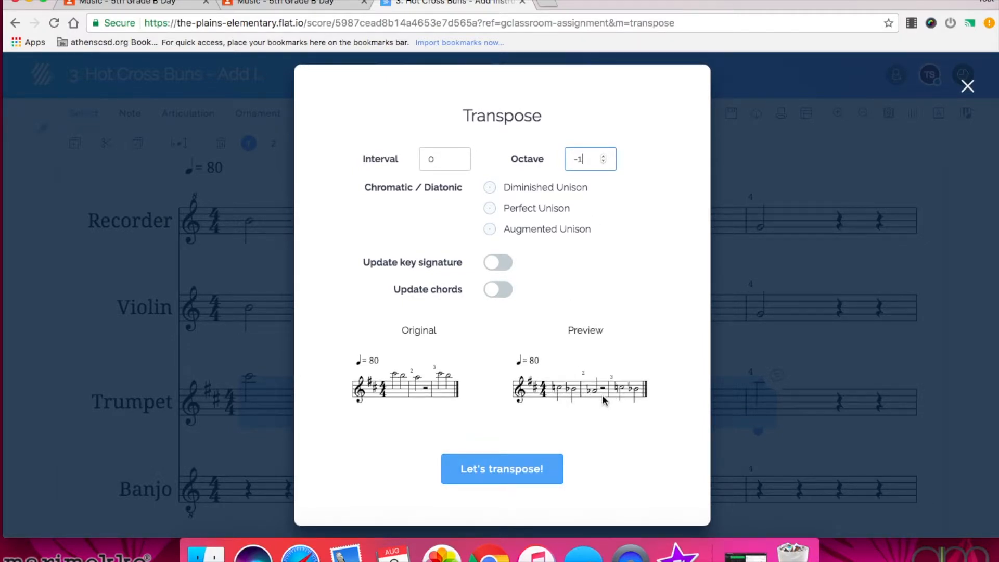
left_click(490, 209)
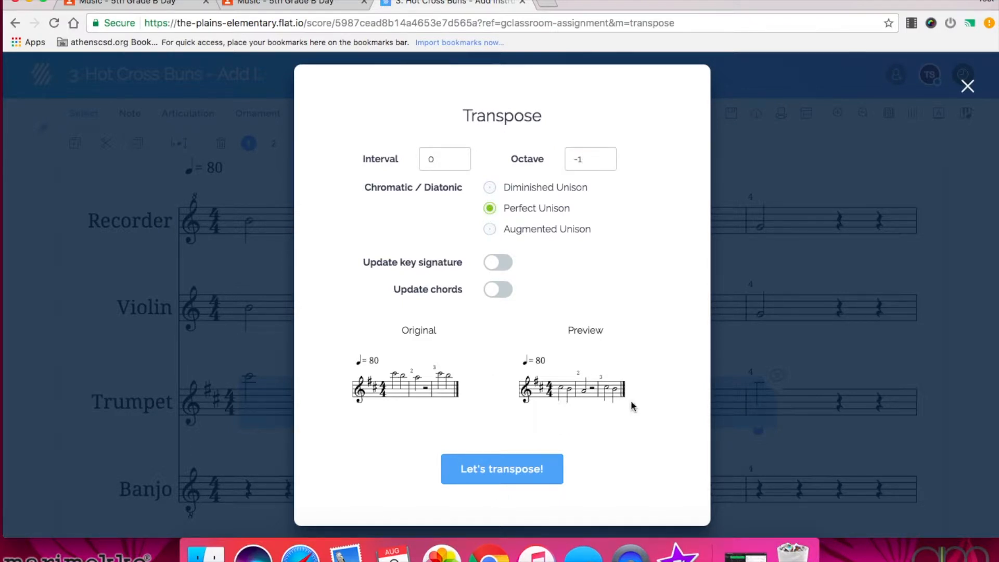
left_click(503, 469)
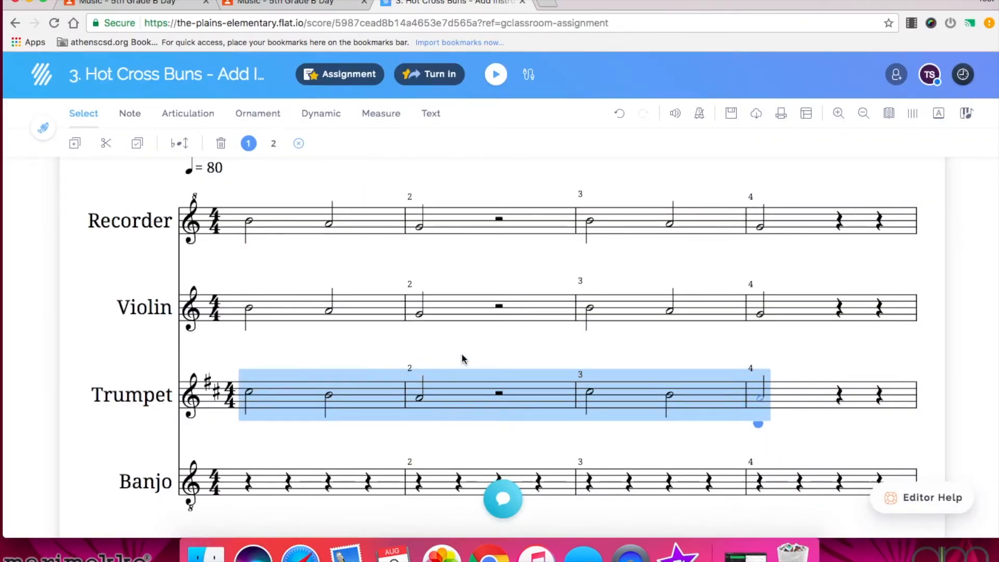
Step: Paste the copied Recorder melody of measures 1 to 4 into the Banjo staff from the first beat of measure 1
scroll(299, 353, "down", 3)
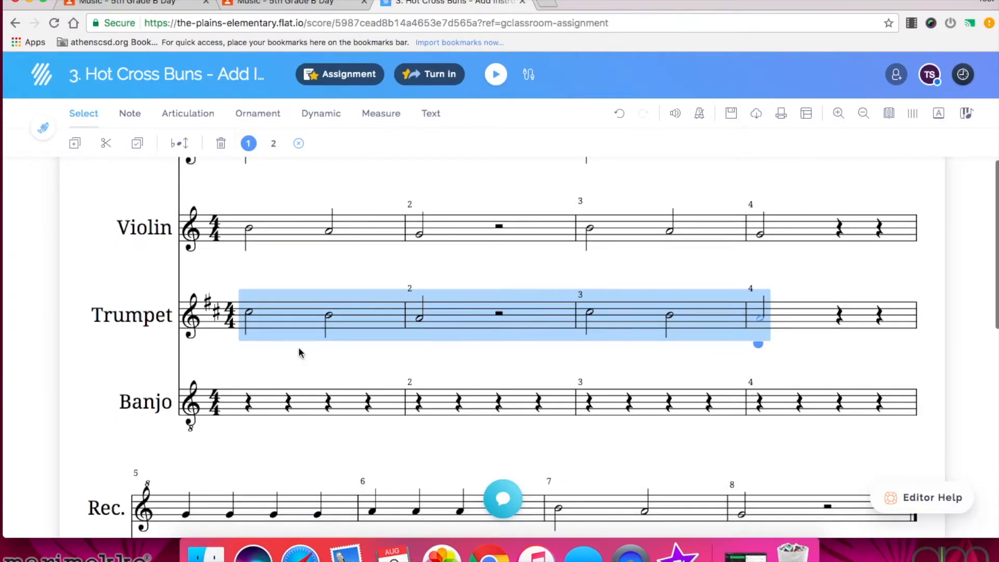
left_click(236, 384)
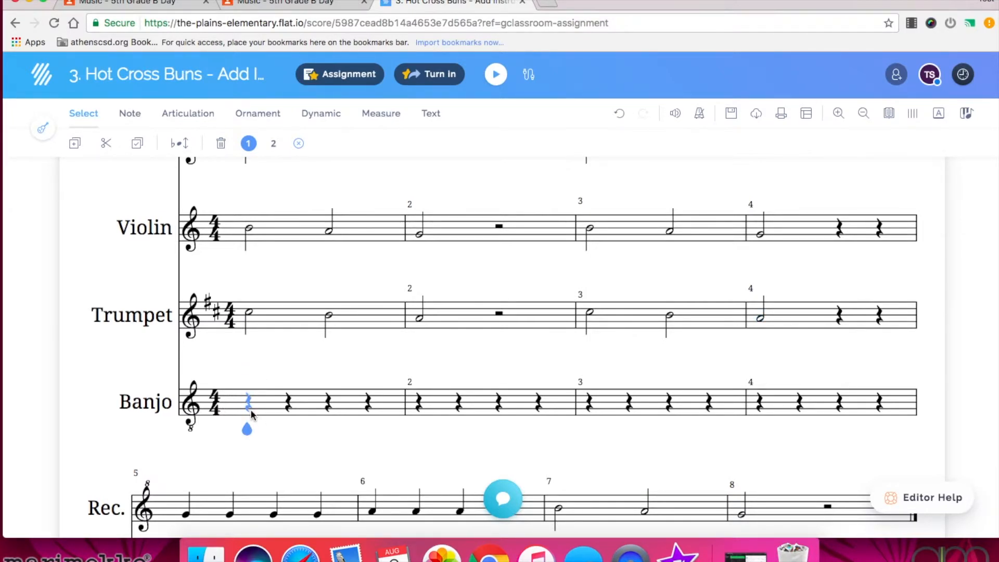
key("super+v")
Step: Transpose the Banjo notes in measures 1 to 4 with Octave -2, Interval 0 and Perfect Unison
left_click_drag(234, 390, 756, 424)
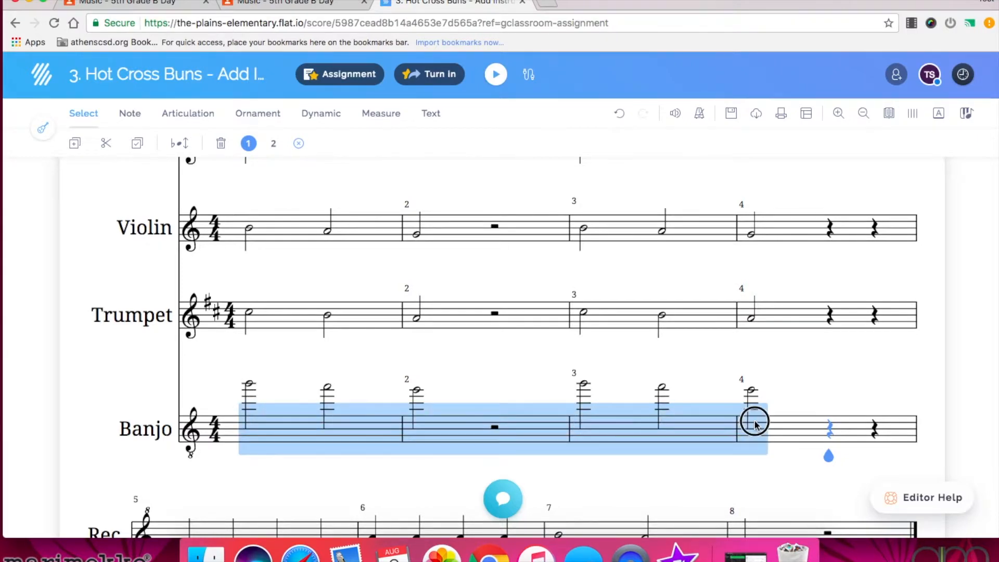
left_click(179, 143)
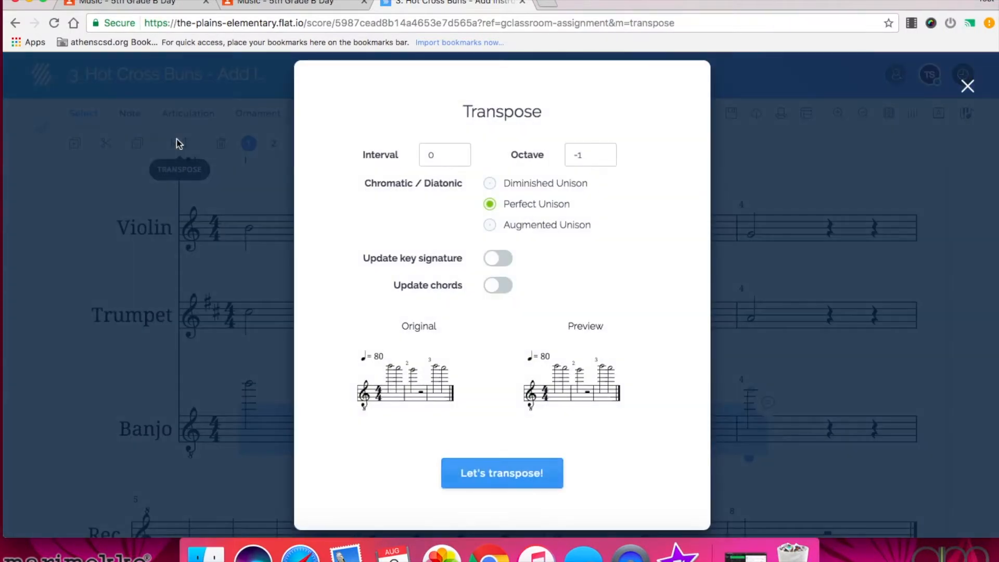
left_click(603, 157)
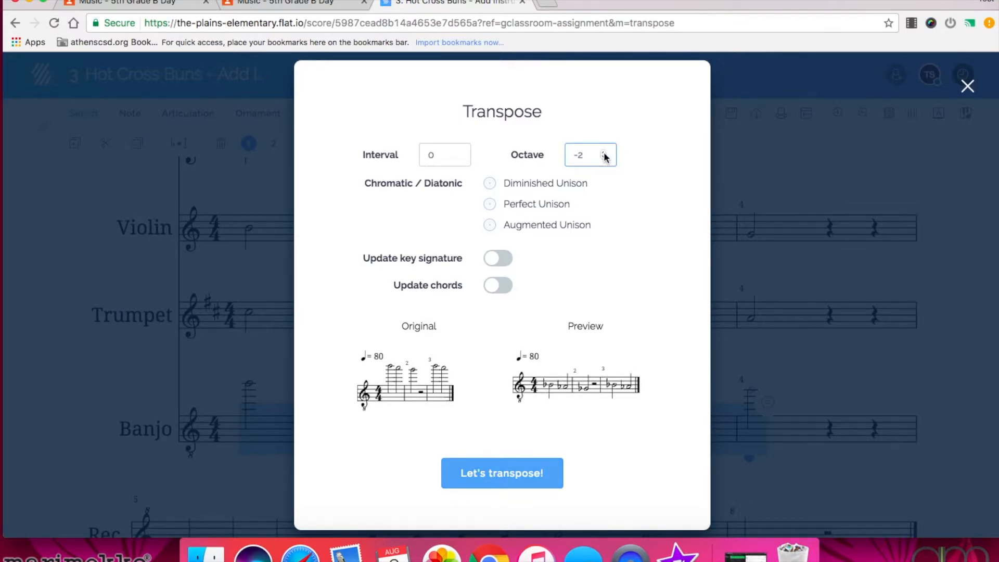
left_click(604, 153)
left_click(603, 158)
left_click(490, 205)
left_click(494, 483)
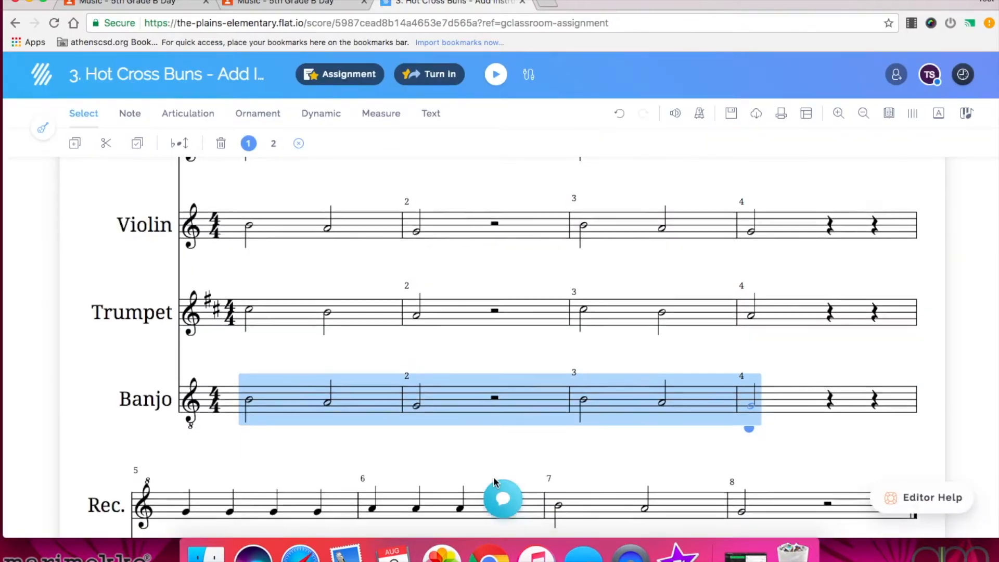
Step: Copy the Recorder part of measures 5 to 8, including the closing half rest, into the Violin staff from measure 5
scroll(493, 477, "down", 5)
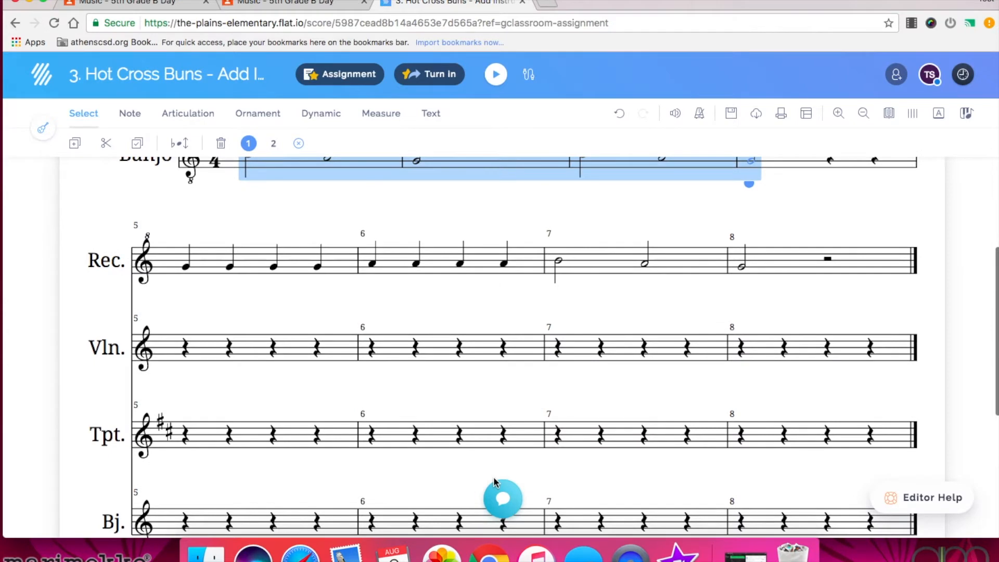
scroll(494, 476, "down", 1)
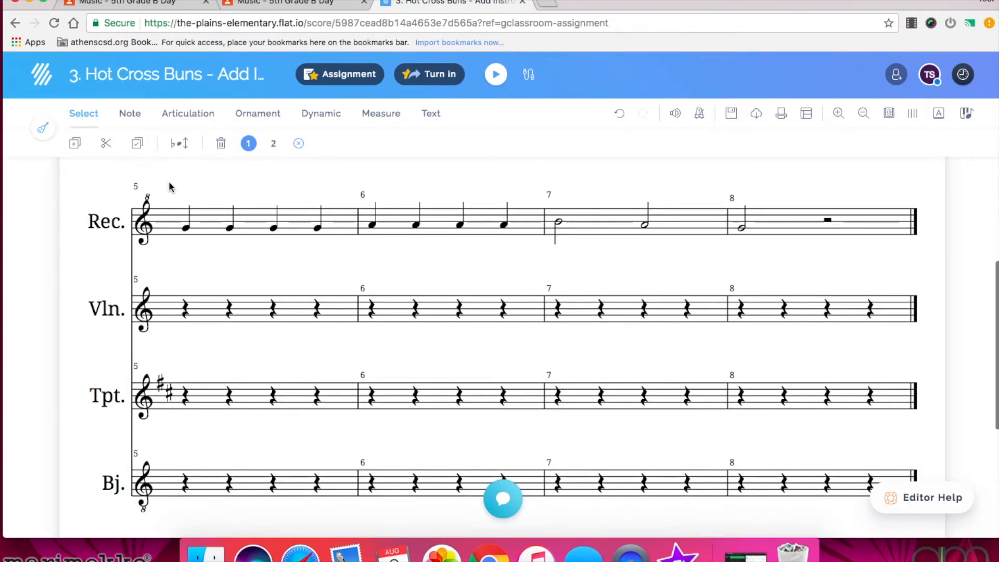
left_click_drag(171, 187, 852, 263)
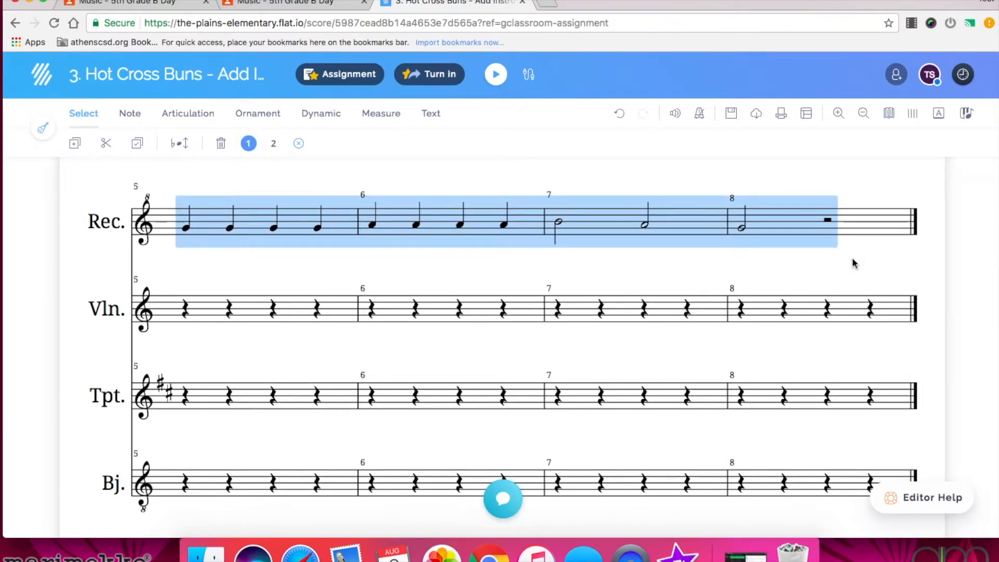
left_click(186, 310)
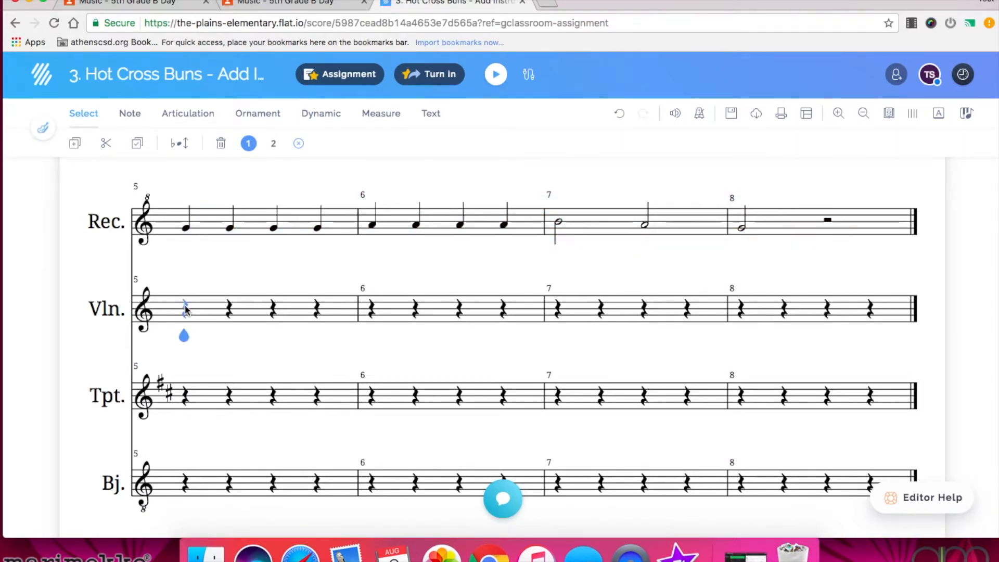
key("super+v")
Step: Transpose the Violin notes in measures 5 to 8 with Octave -1, Interval 0 and Perfect Unison
left_click_drag(172, 286, 851, 314)
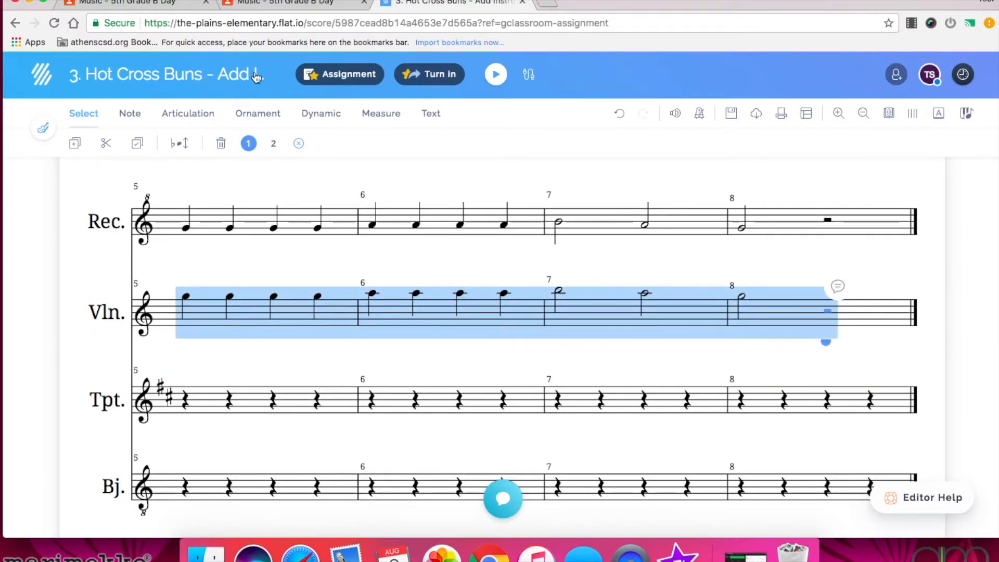
left_click(180, 143)
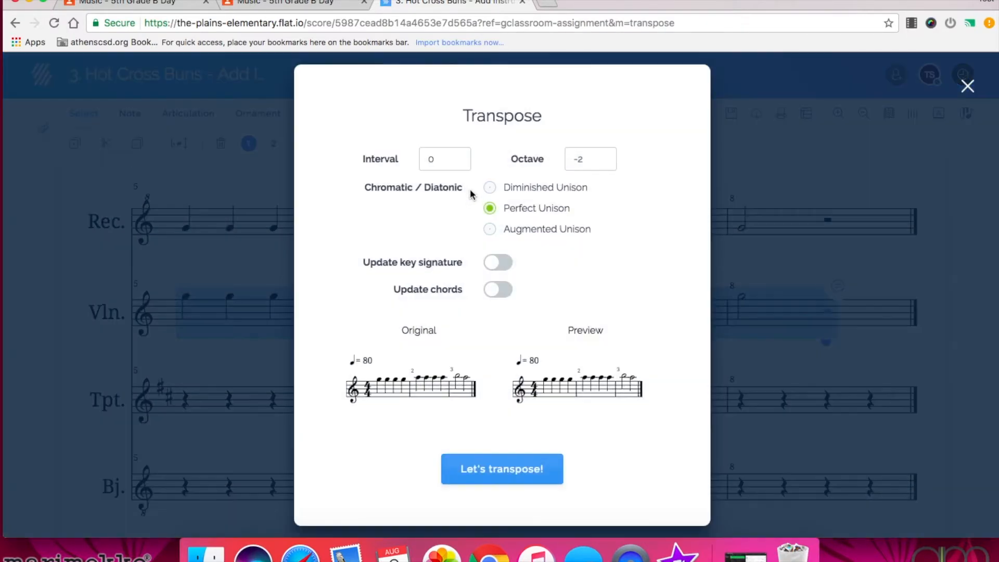
left_click(603, 163)
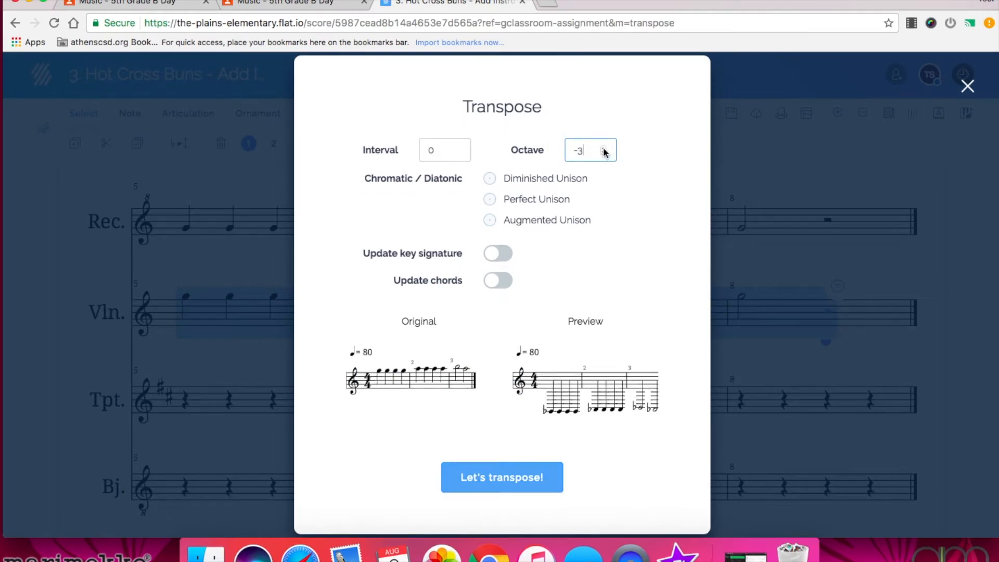
left_click(604, 150)
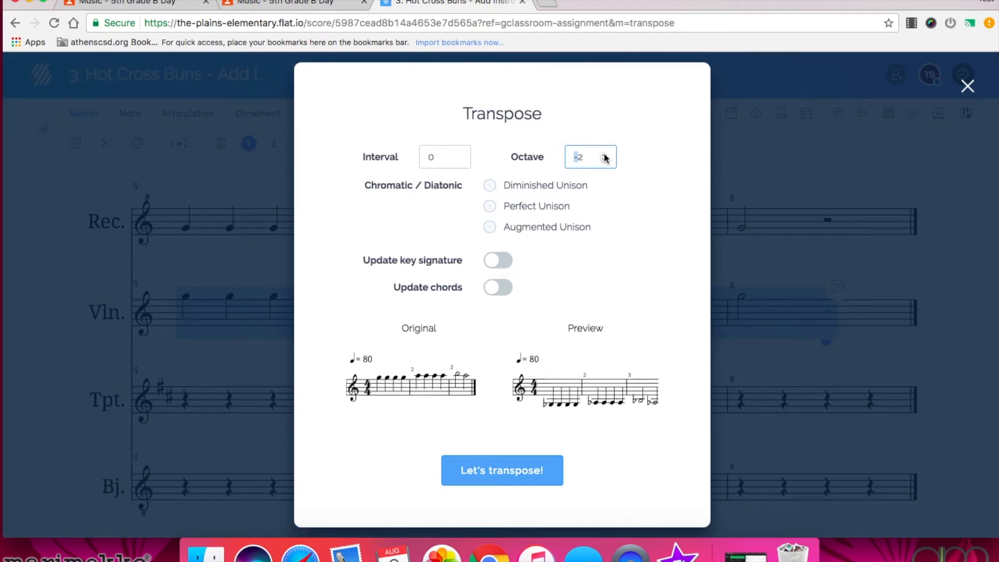
left_click(604, 155)
left_click(490, 209)
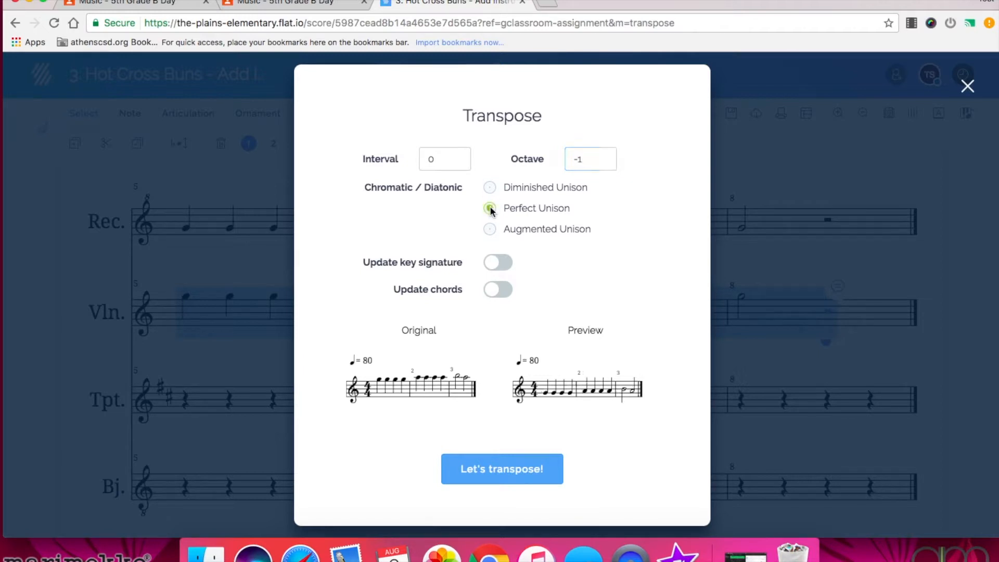
left_click(479, 473)
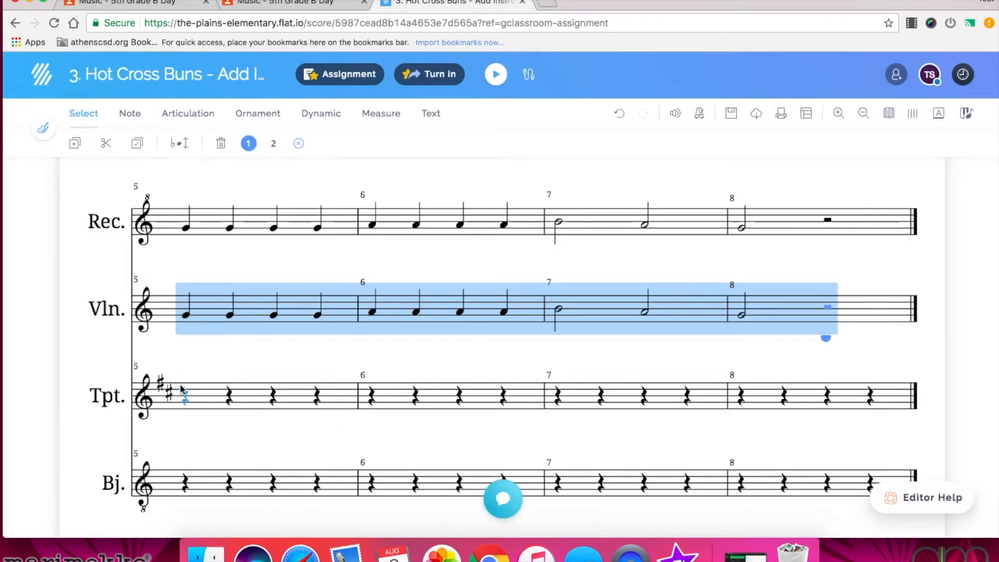
Step: Paste the Recorder part of measures 5 to 8 into the Trumpet staff and transpose it with Octave -1, Interval 0 and Perfect Unison
left_click(186, 400)
key("super+v")
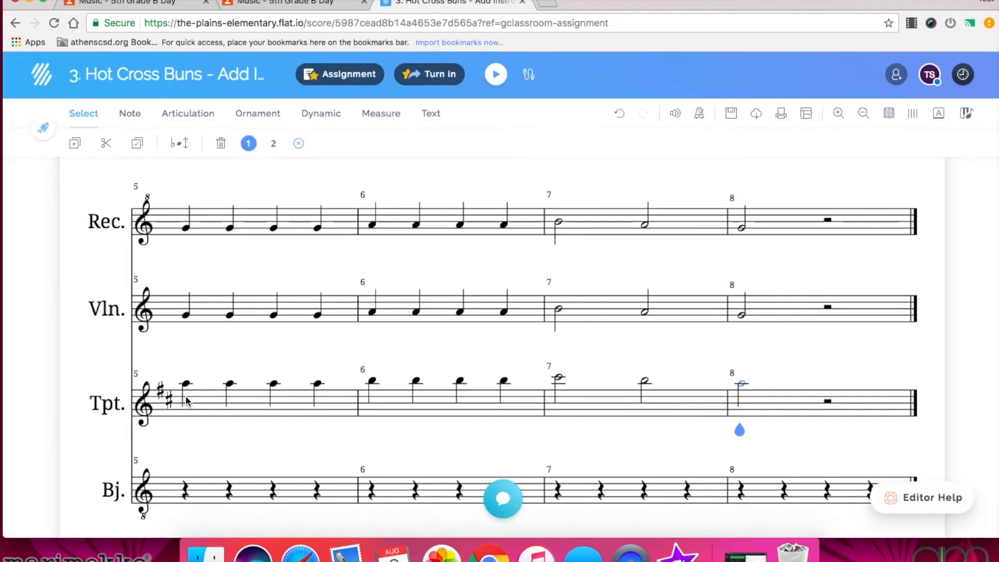
left_click_drag(174, 366, 787, 433)
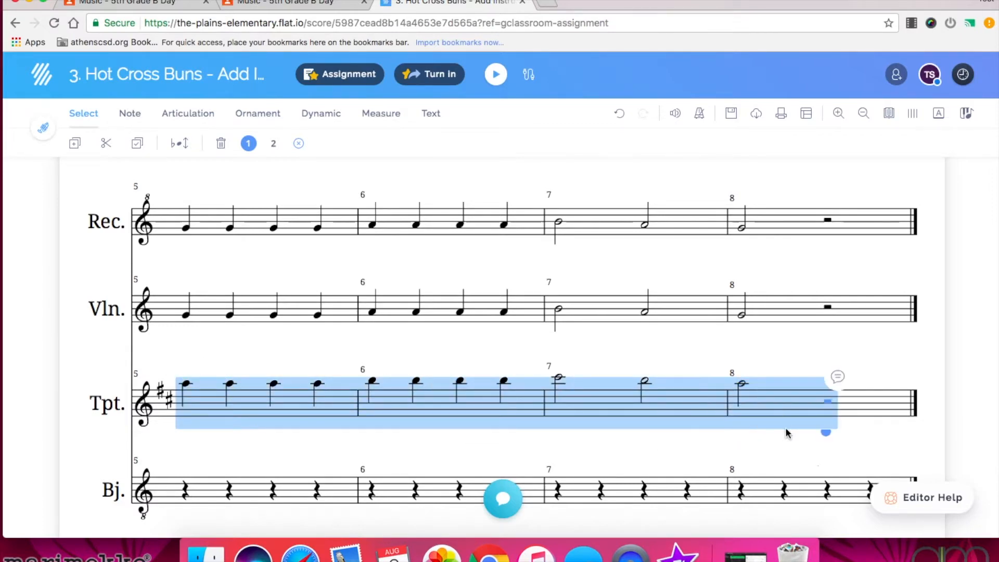
left_click(180, 143)
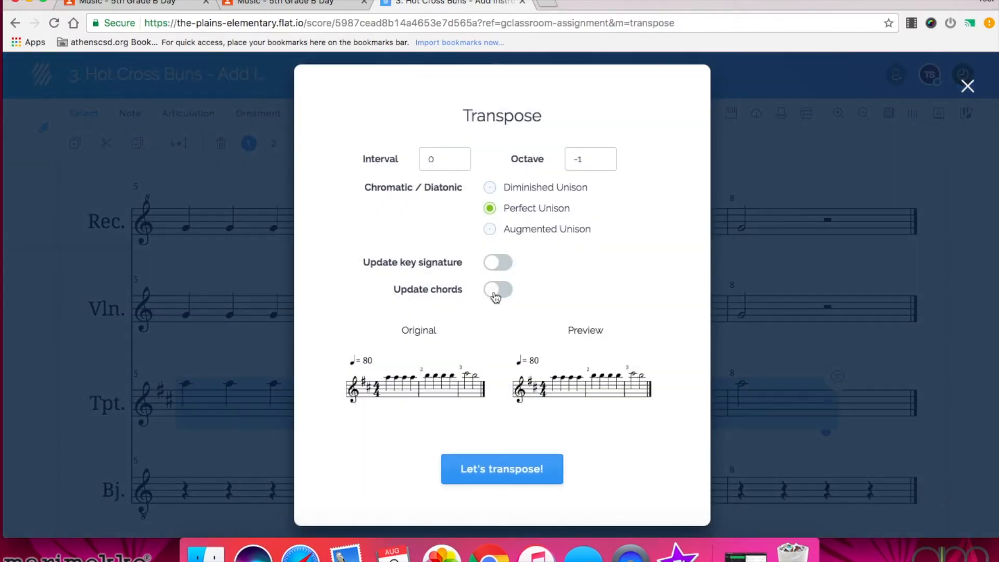
left_click(603, 162)
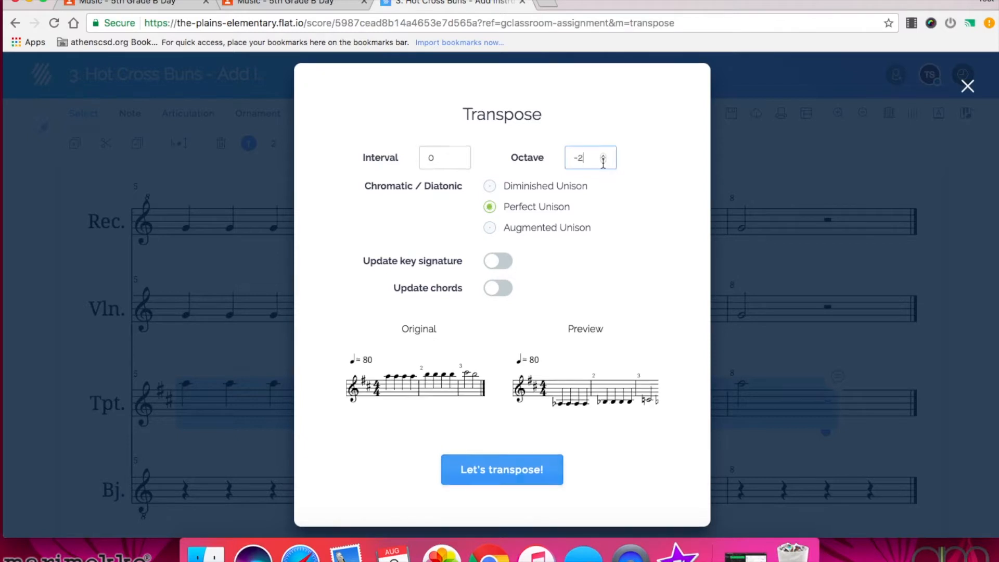
left_click(603, 156)
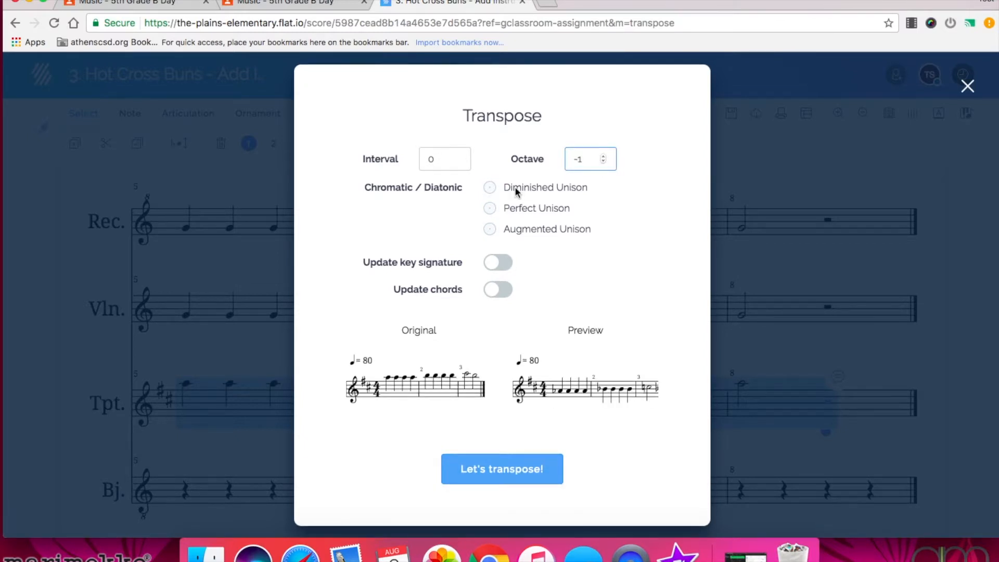
left_click(489, 209)
left_click(503, 467)
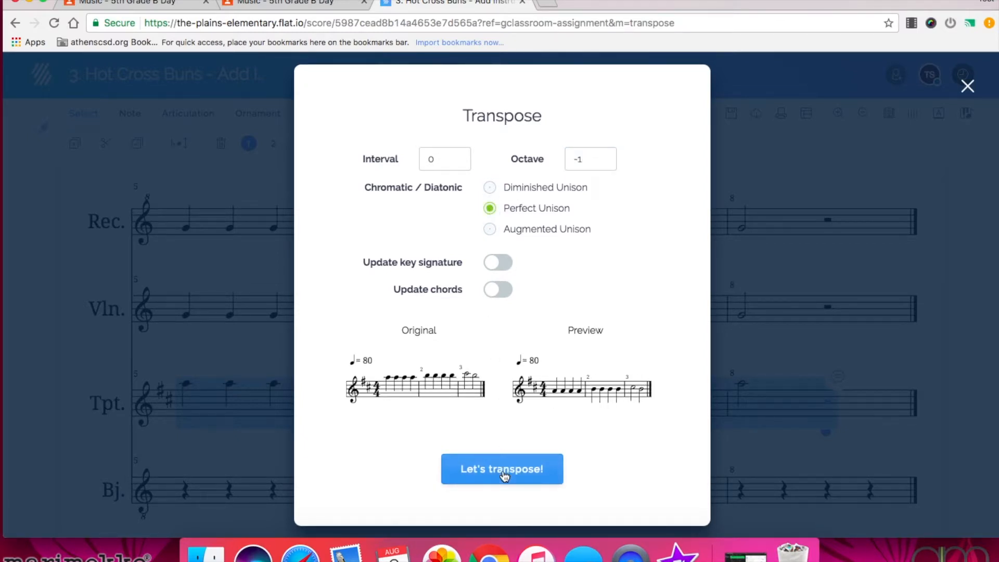
Step: Paste the copied Recorder part of measures 5 to 8 into the Banjo staff from the first beat of measure 5
scroll(451, 437, "down", 2)
left_click(185, 425)
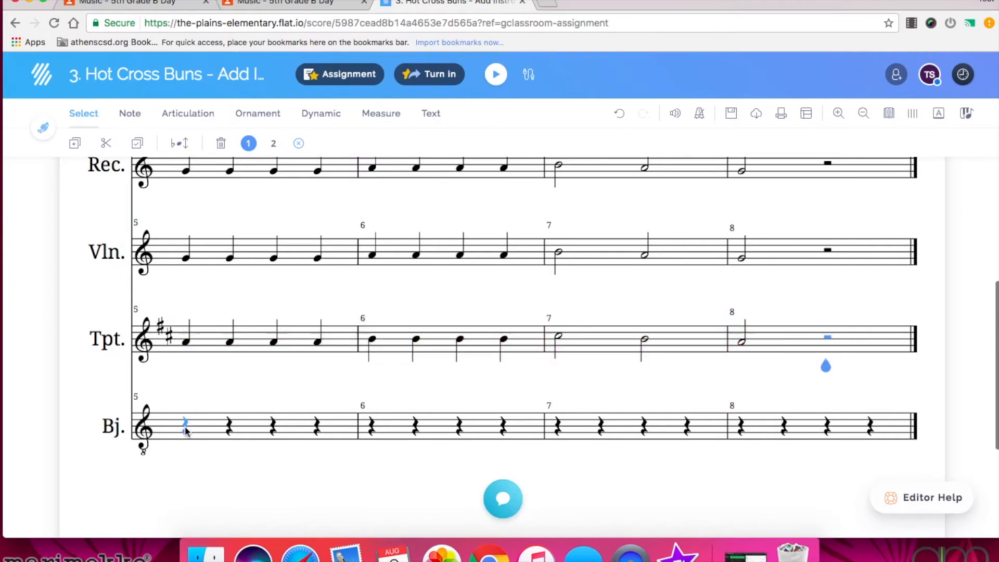
key("ctrl+v")
Step: Transpose the Banjo notes in measures 5 to 8 with Octave -2, Interval 0 and Perfect Unison
left_click_drag(169, 400, 778, 462)
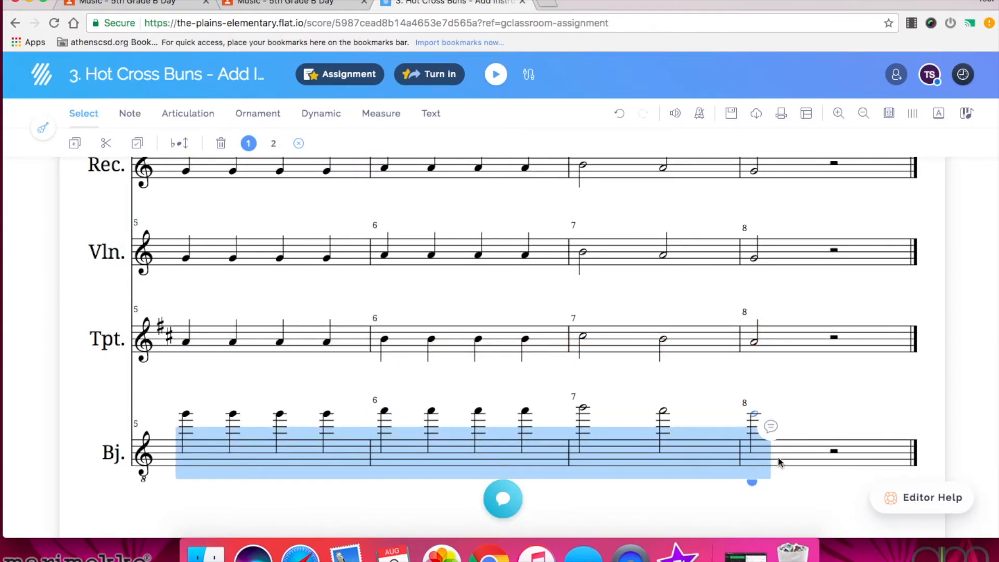
left_click(179, 143)
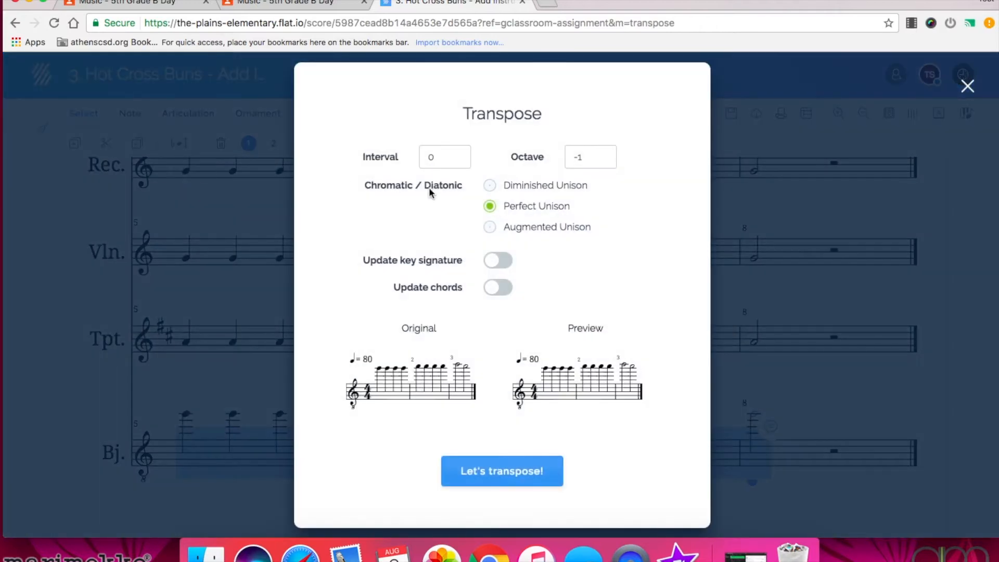
left_click(604, 160)
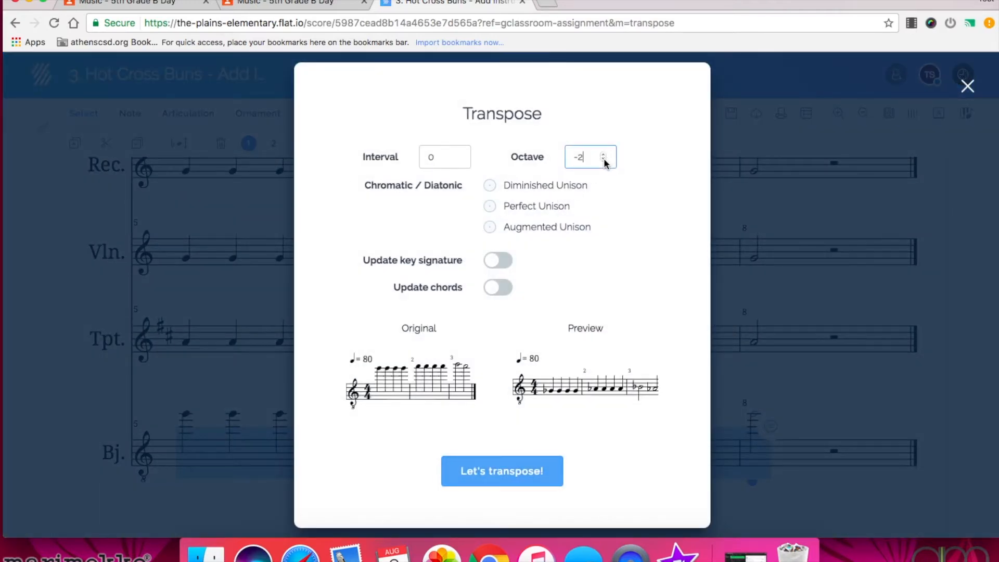
left_click(490, 207)
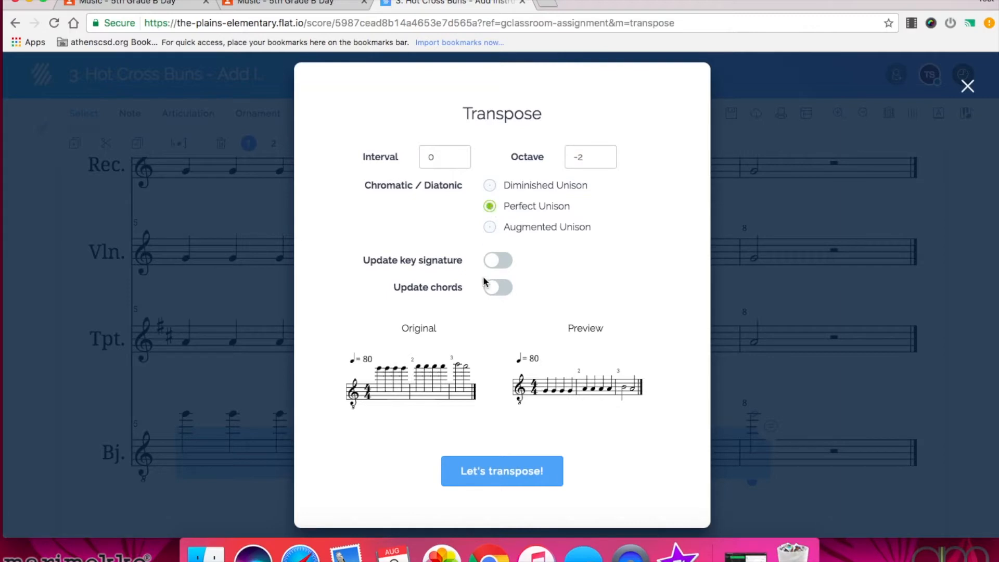
left_click(481, 472)
Step: Play the score back from the first Recorder note to hear all four instruments together
scroll(485, 474, "up", 2)
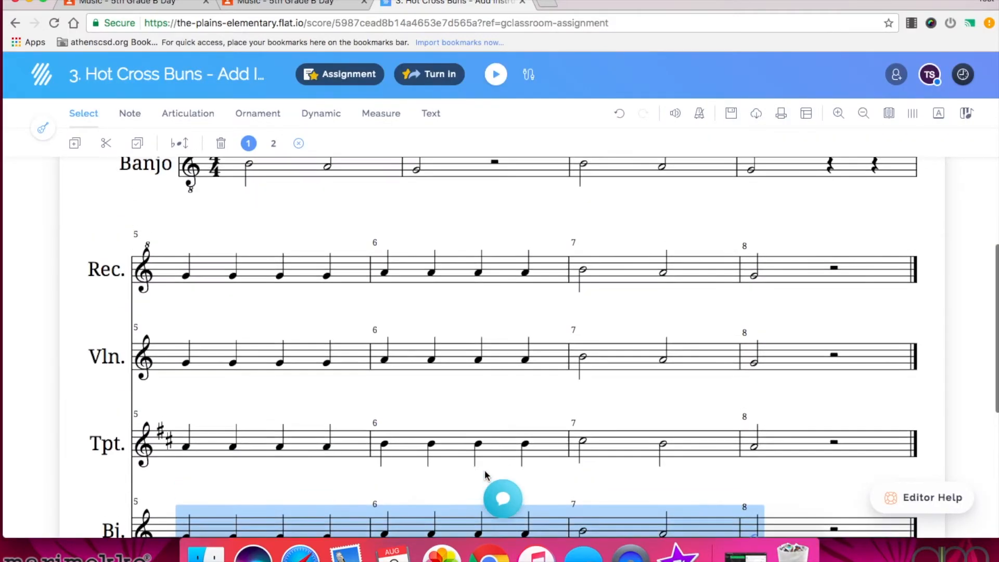
scroll(485, 473, "up", 5)
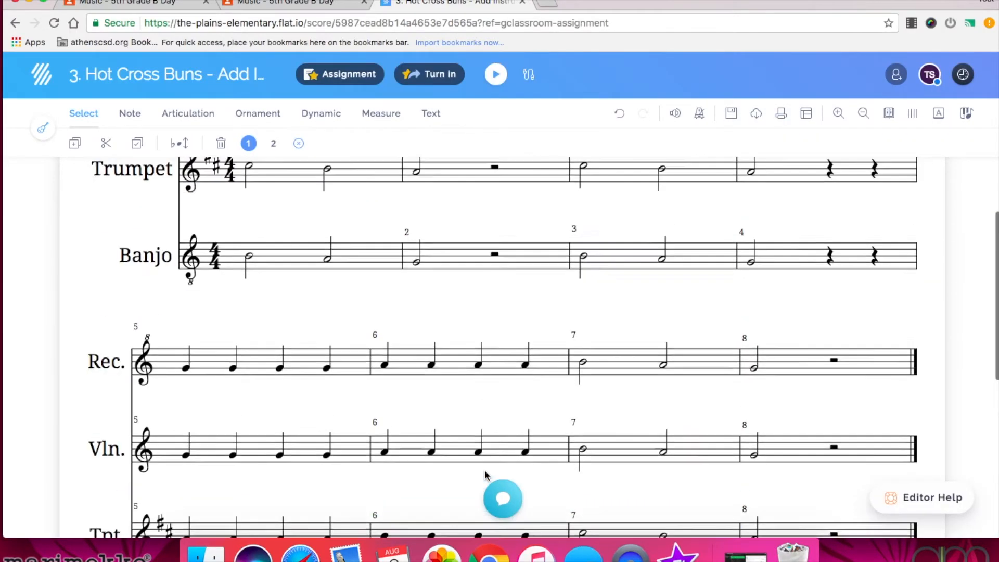
scroll(485, 474, "up", 3)
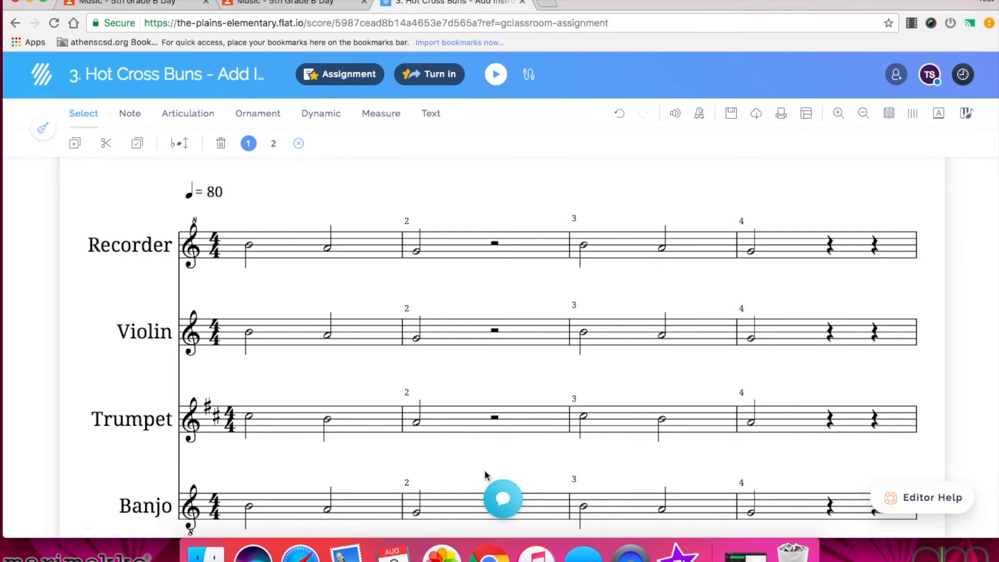
left_click(496, 76)
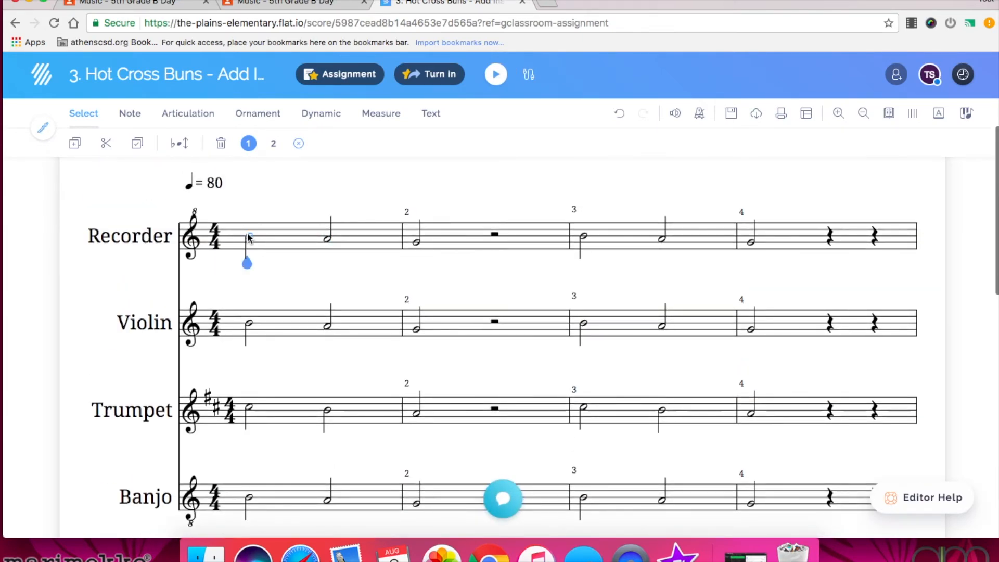
left_click(496, 75)
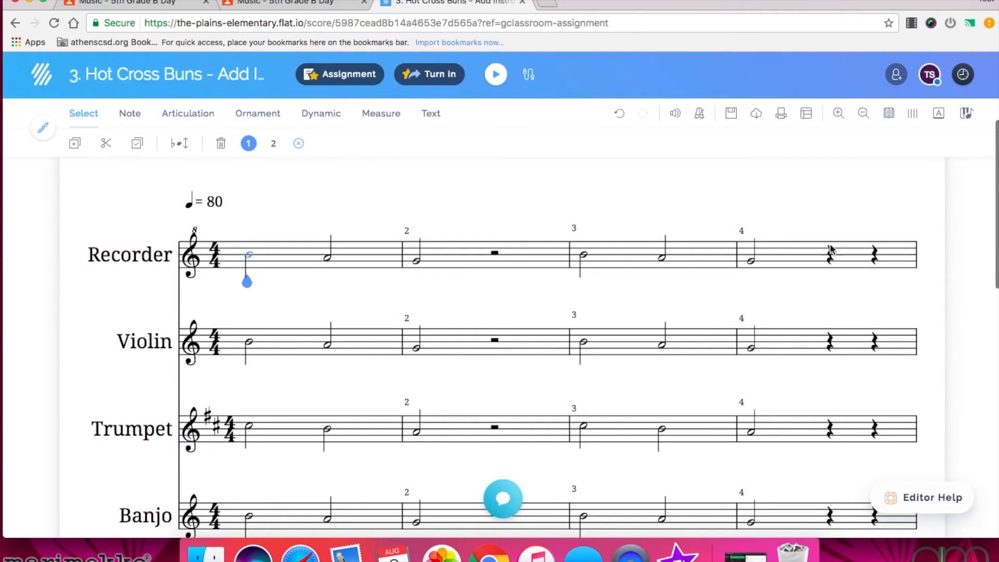
Step: Change the first quarter rest in measure 4 of the Recorder staff to a half rest
left_click(829, 256)
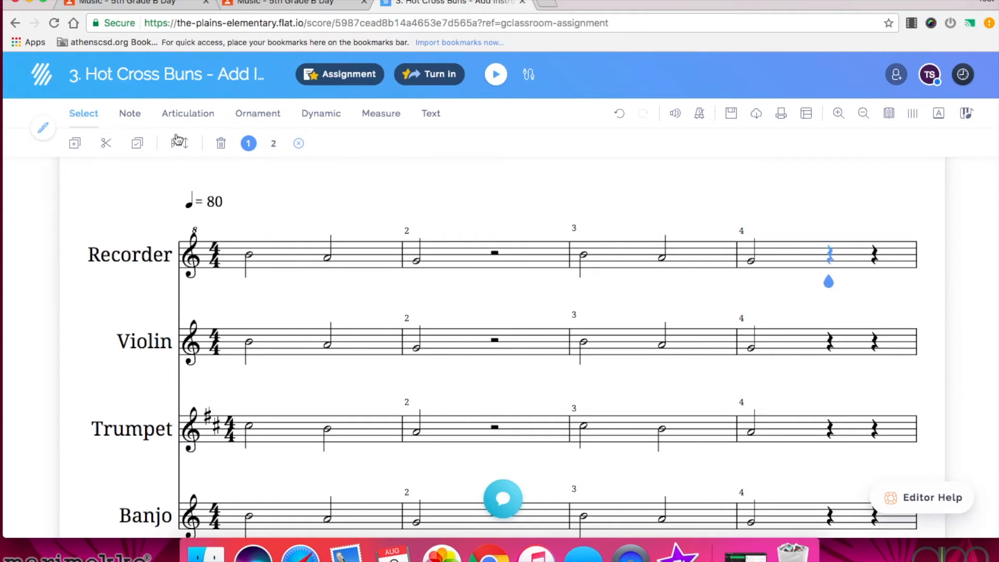
left_click(129, 113)
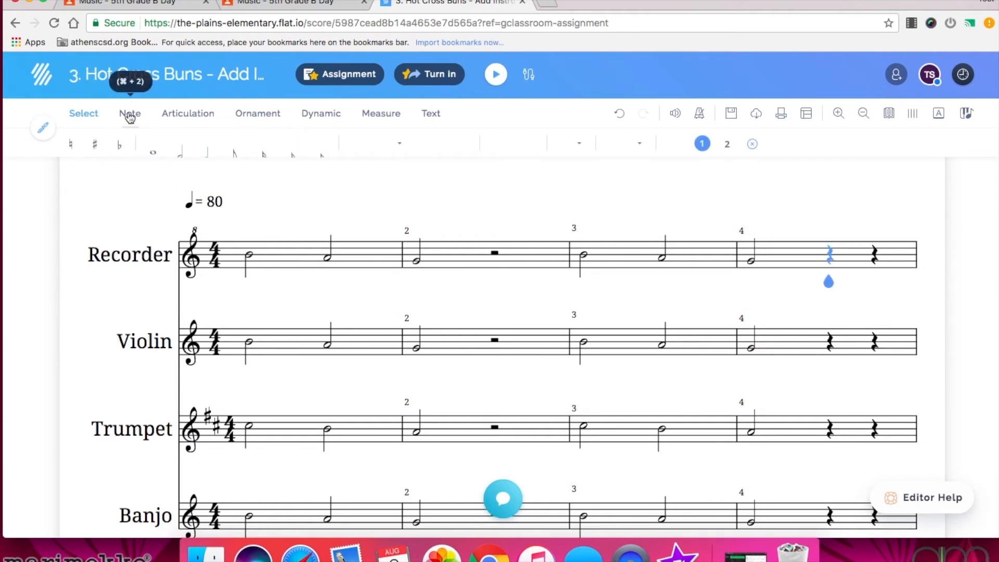
left_click(181, 152)
Step: Change the first quarter rest in measure 4 of the Violin, Trumpet and Banjo staves to a half rest
left_click(829, 346)
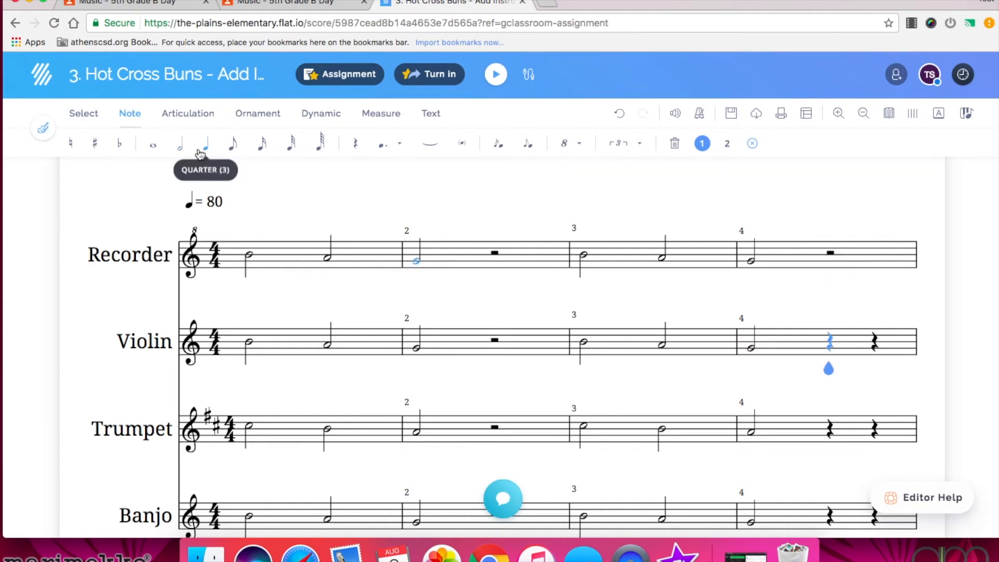
left_click(180, 151)
left_click(830, 432)
left_click(181, 144)
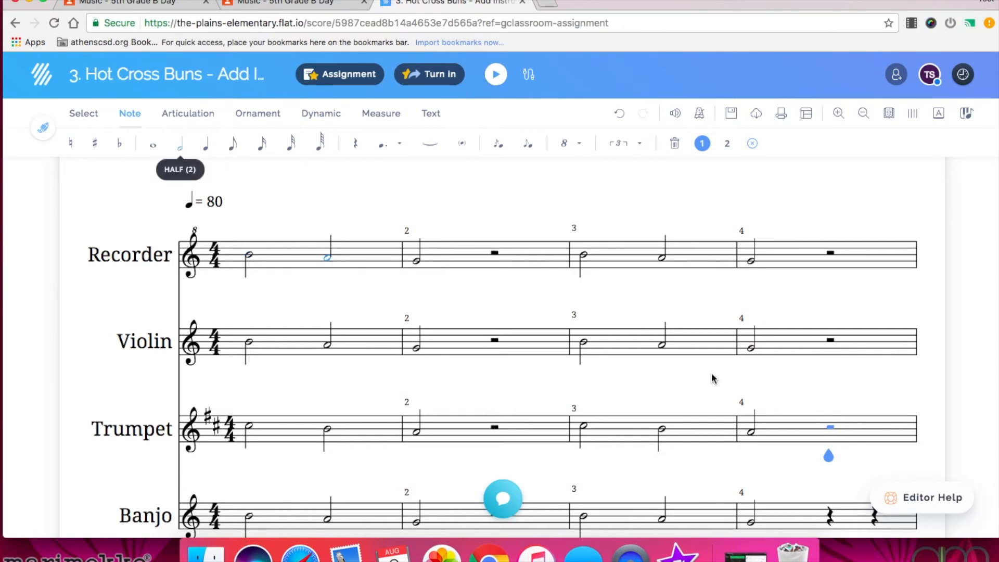
scroll(789, 423, "down", 5)
left_click(824, 362)
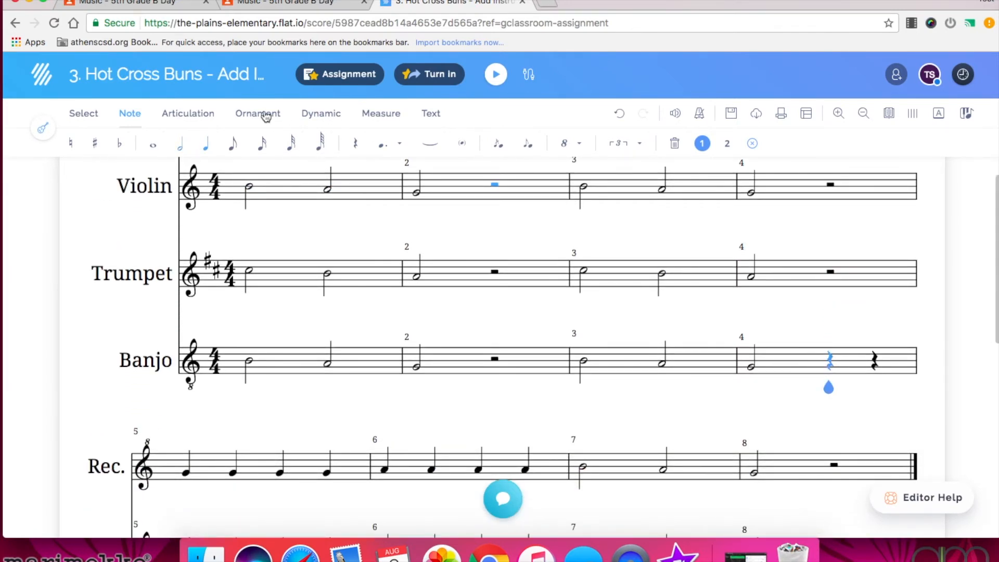
left_click(180, 151)
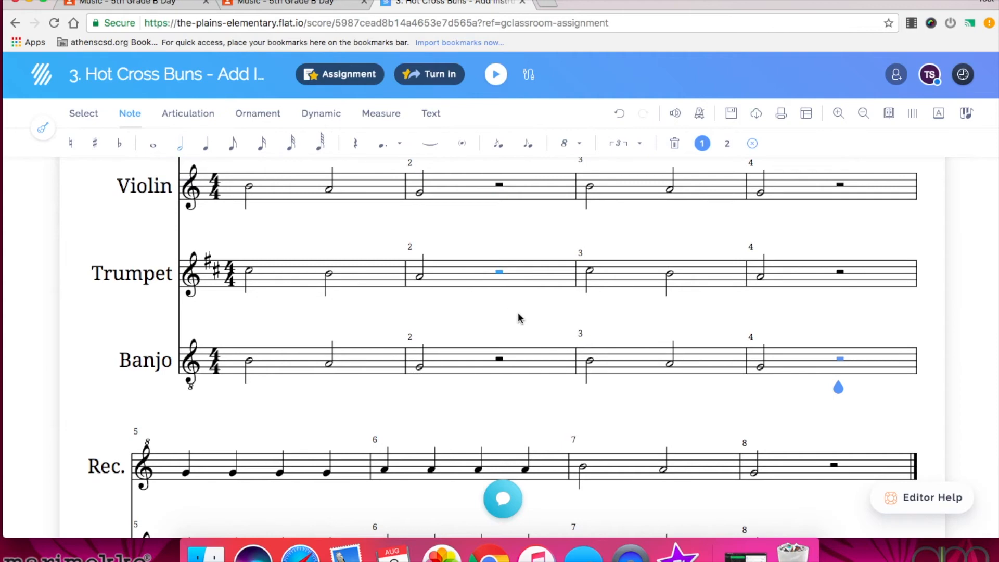
Step: Turn in the score to Google Classroom for the assignment 3. Hot Cross Buns - Adding Instruments, without a comment
scroll(520, 316, "up", 10)
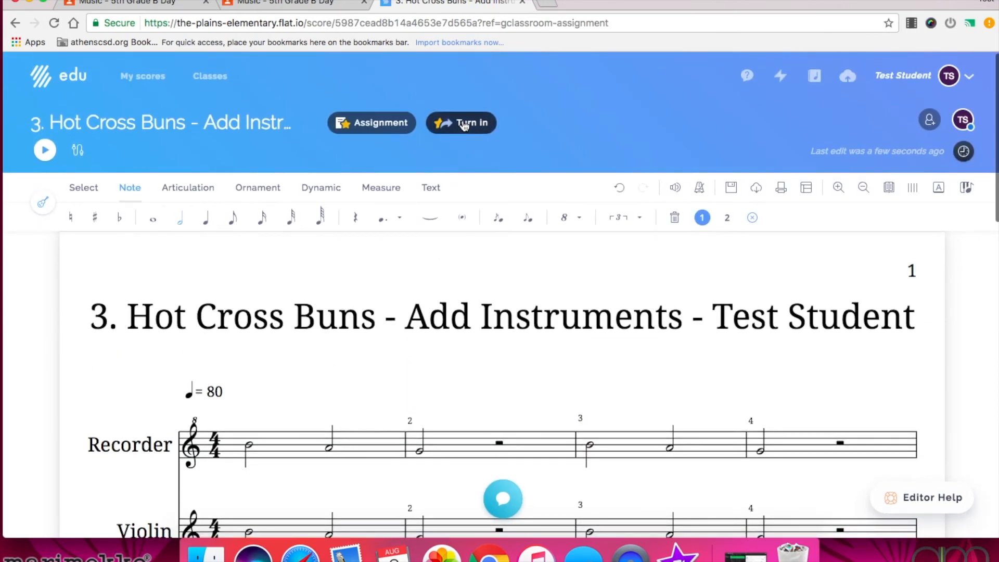
left_click(466, 129)
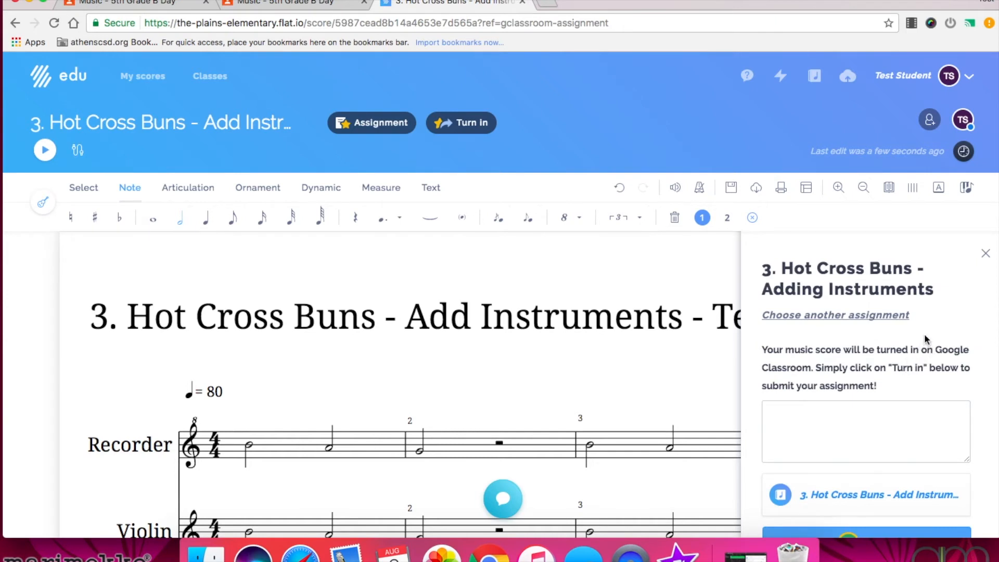
scroll(926, 322, "down", 2)
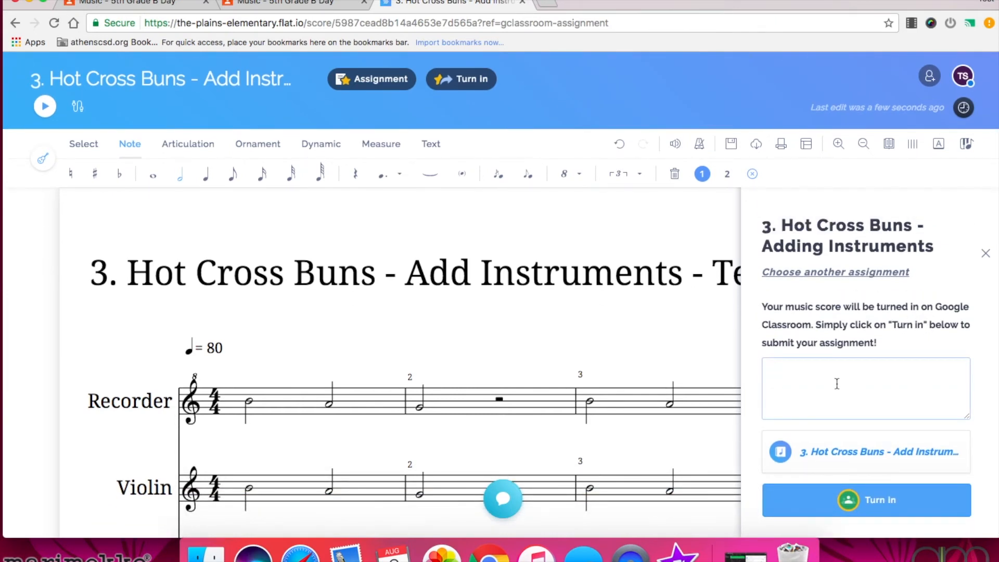
scroll(837, 383, "down", 2)
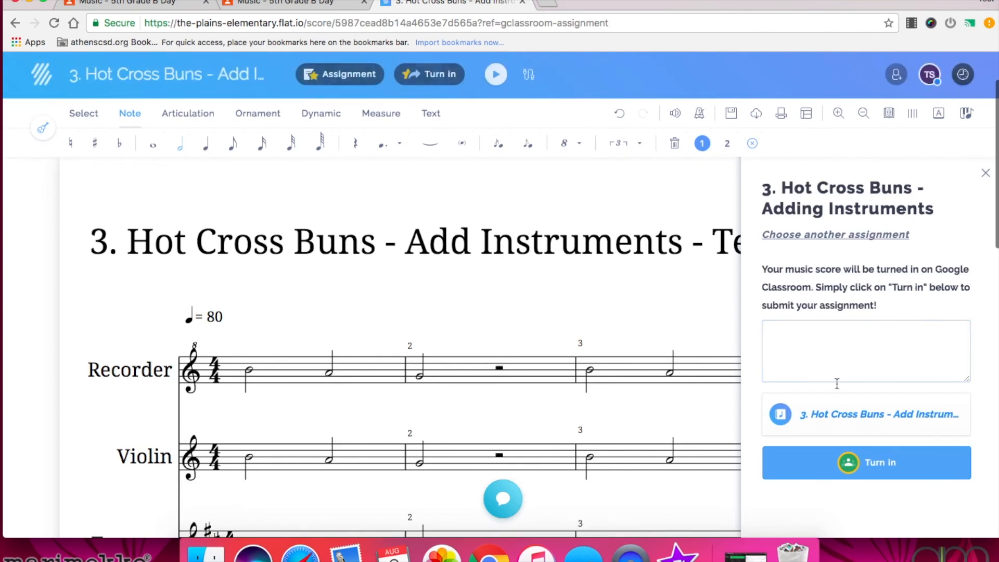
left_click(870, 463)
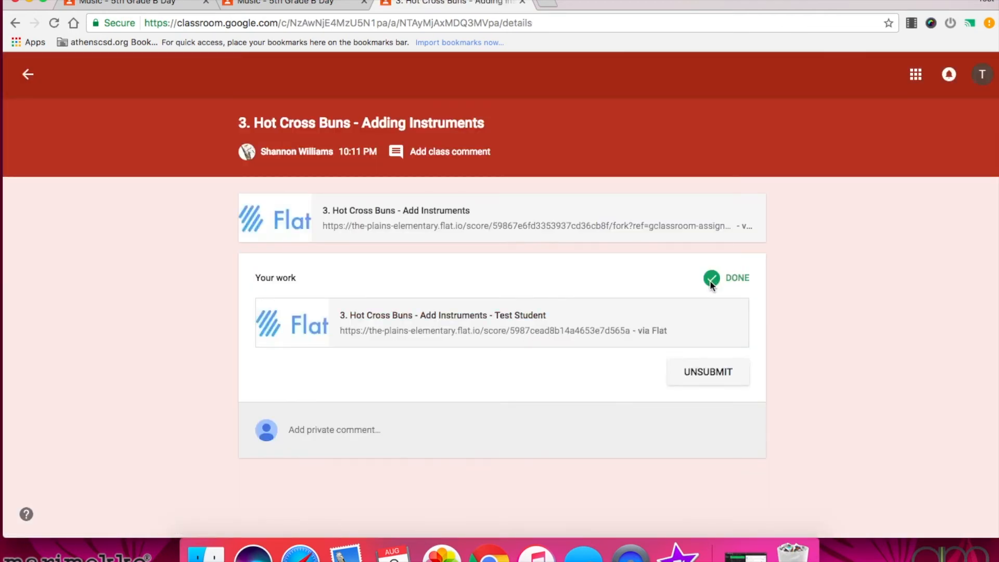
Step: Return to the Music - 5th Grade class stream and check the status of the Hot Cross Buns assignments
left_click(27, 74)
scroll(635, 385, "down", 10)
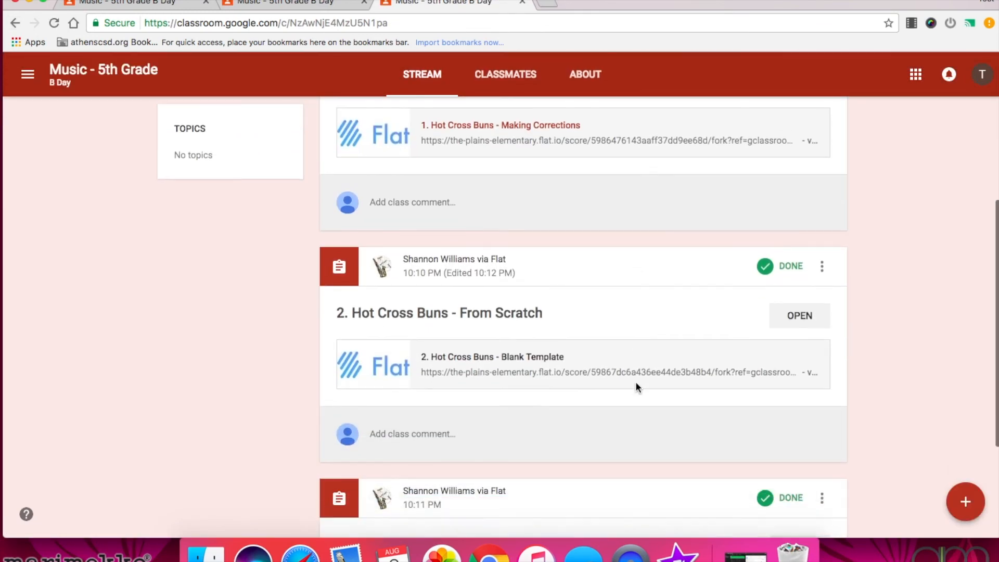
scroll(636, 381, "up", 6)
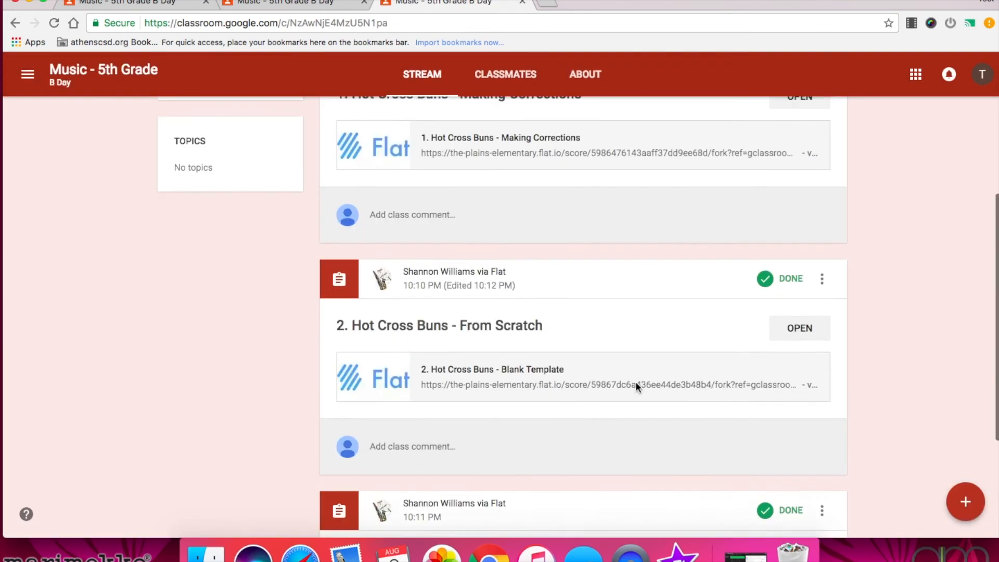
scroll(635, 383, "down", 3)
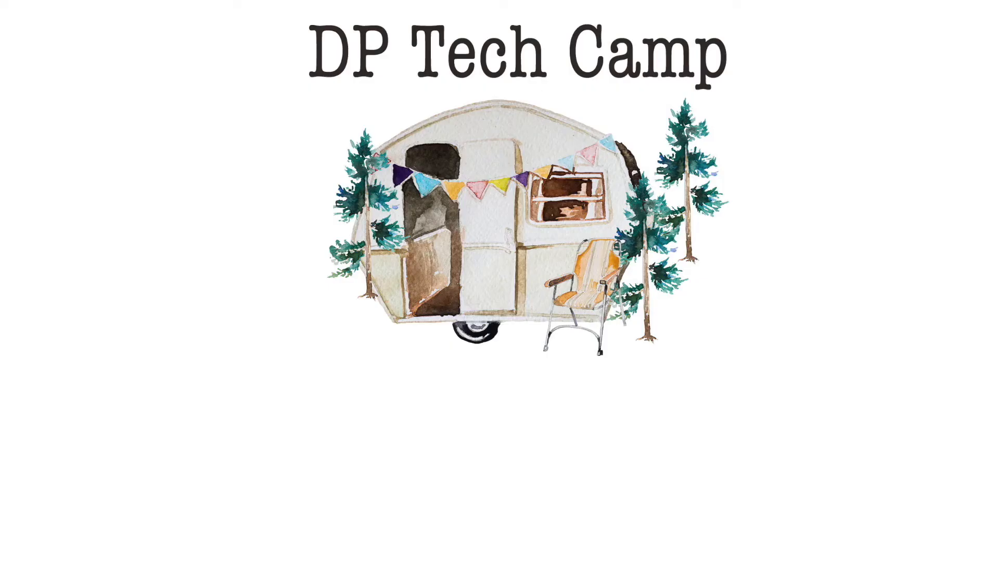